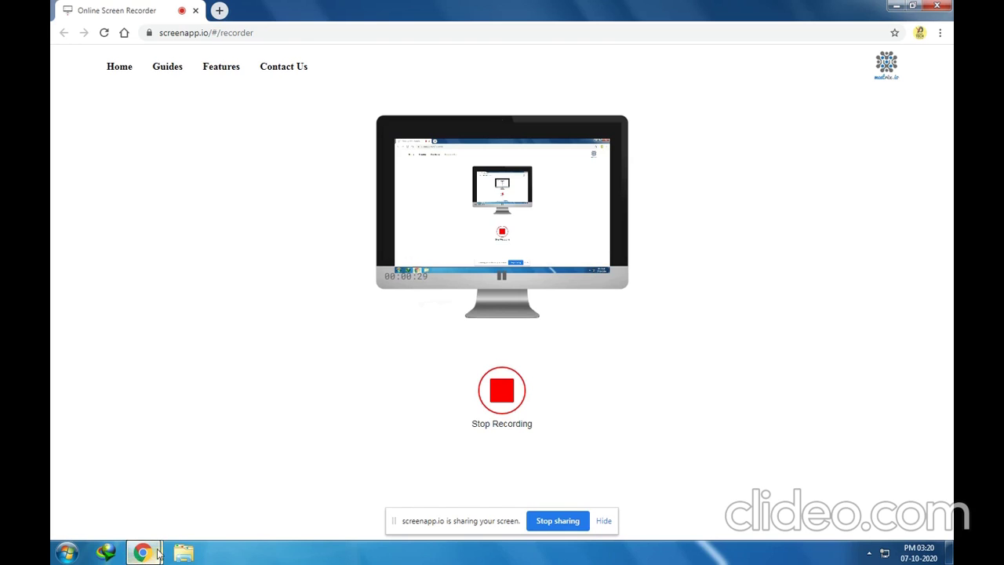
Browse the Start menu's All Programs list to the Microsoft Office folder
{"action": "mouse_move", "coordinate": [145, 554]}
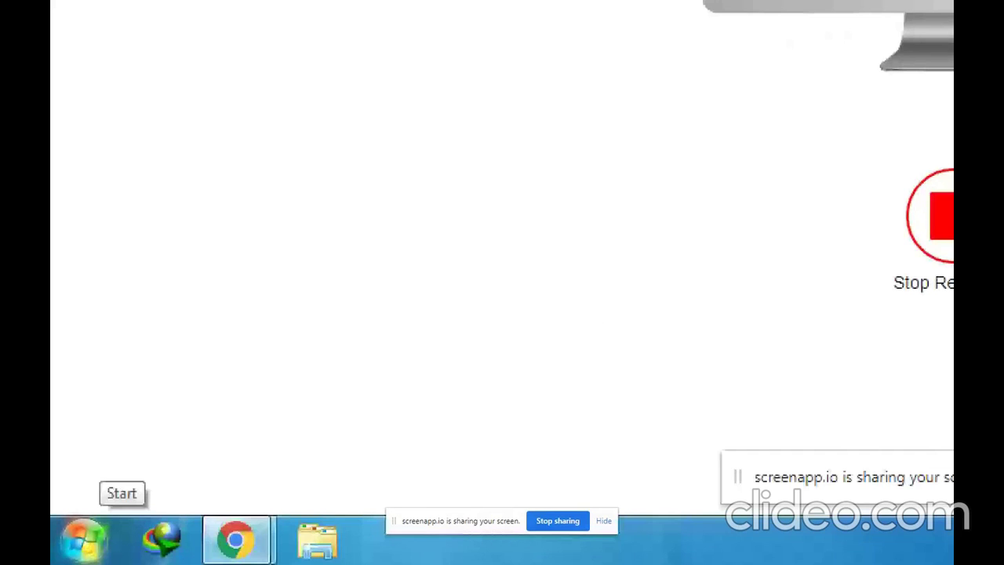
{"action": "left_click", "coordinate": [84, 540]}
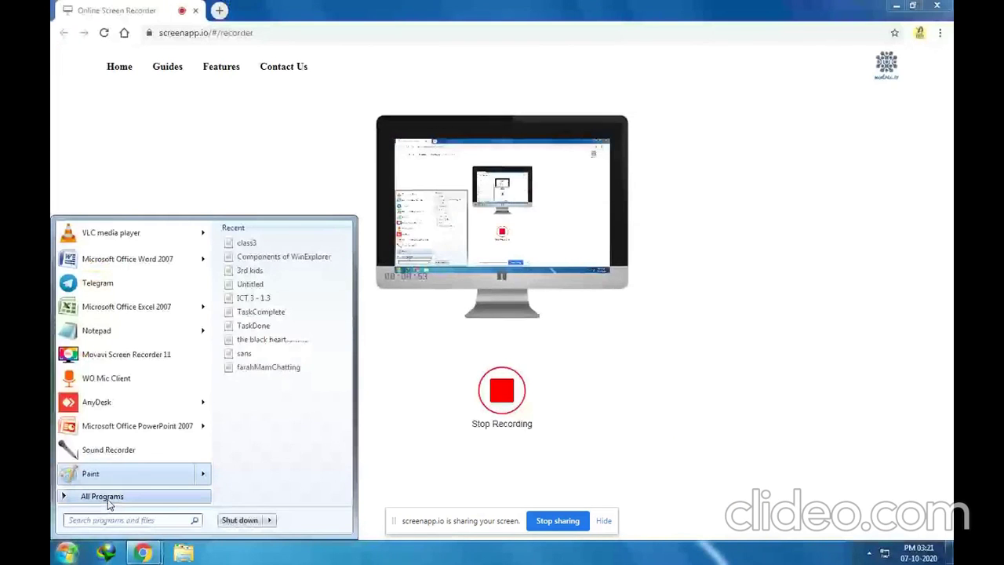
{"action": "left_click", "coordinate": [168, 491]}
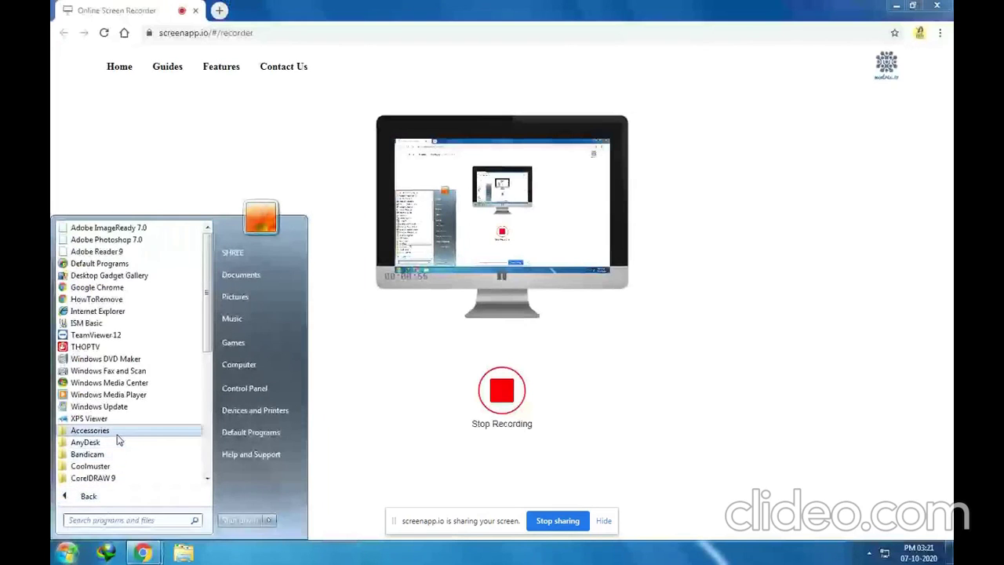
{"action": "scroll", "coordinate": [118, 439], "scroll_direction": "down", "scroll_amount": 2}
{"action": "scroll", "coordinate": [117, 442], "scroll_direction": "down", "scroll_amount": 3}
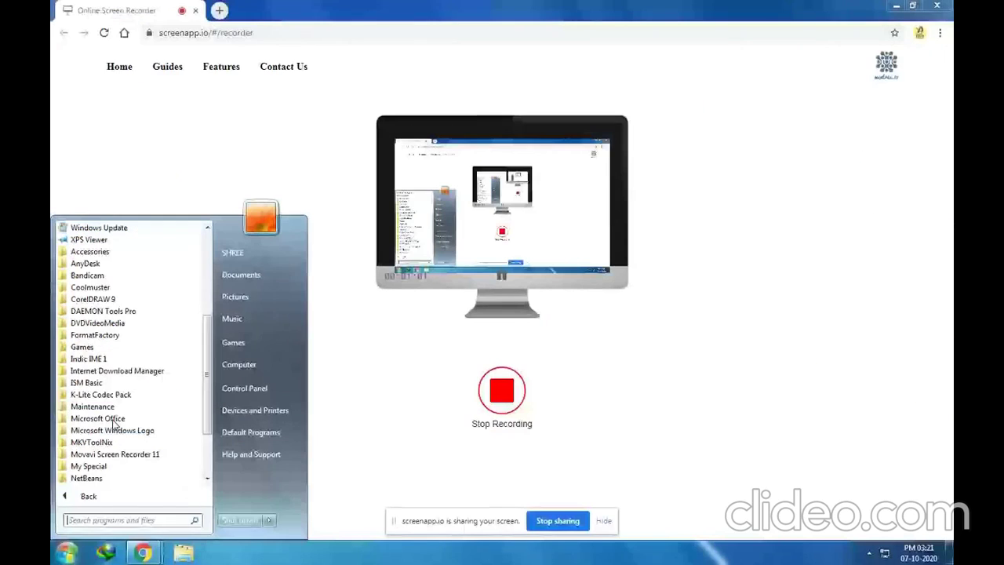
{"action": "left_click", "coordinate": [179, 421]}
{"action": "scroll", "coordinate": [138, 404], "scroll_direction": "down", "scroll_amount": 1}
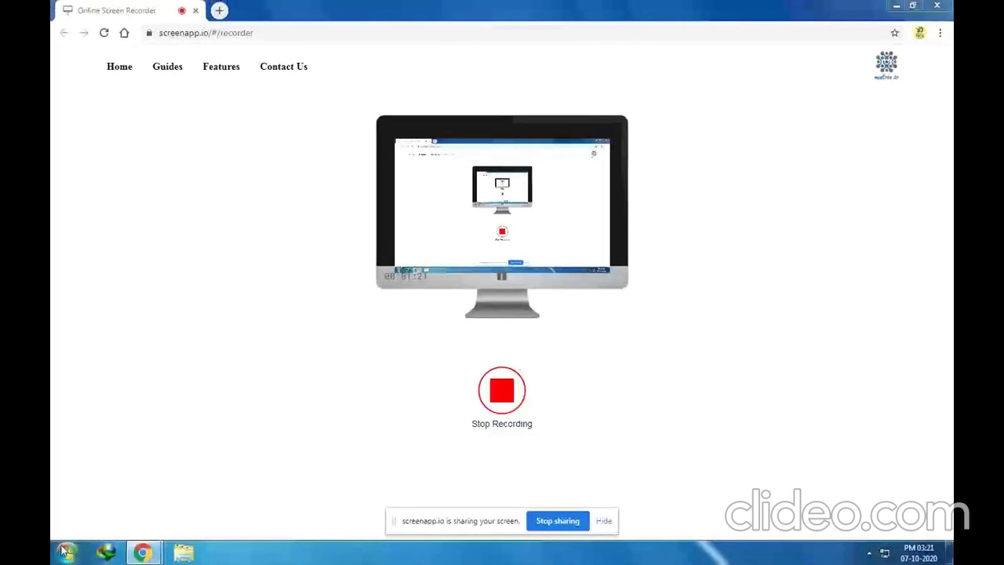
Launch Excel 2007 from Microsoft Office, close it without recovery, and return to All Programs
{"action": "left_click", "coordinate": [67, 552]}
{"action": "left_click", "coordinate": [101, 496]}
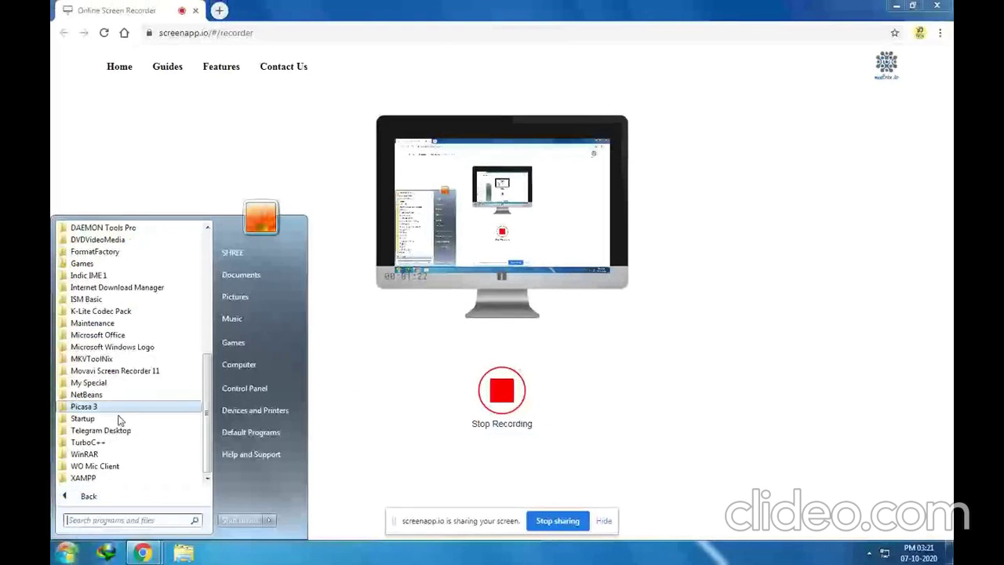
{"action": "left_click", "coordinate": [123, 335]}
{"action": "left_click", "coordinate": [149, 359]}
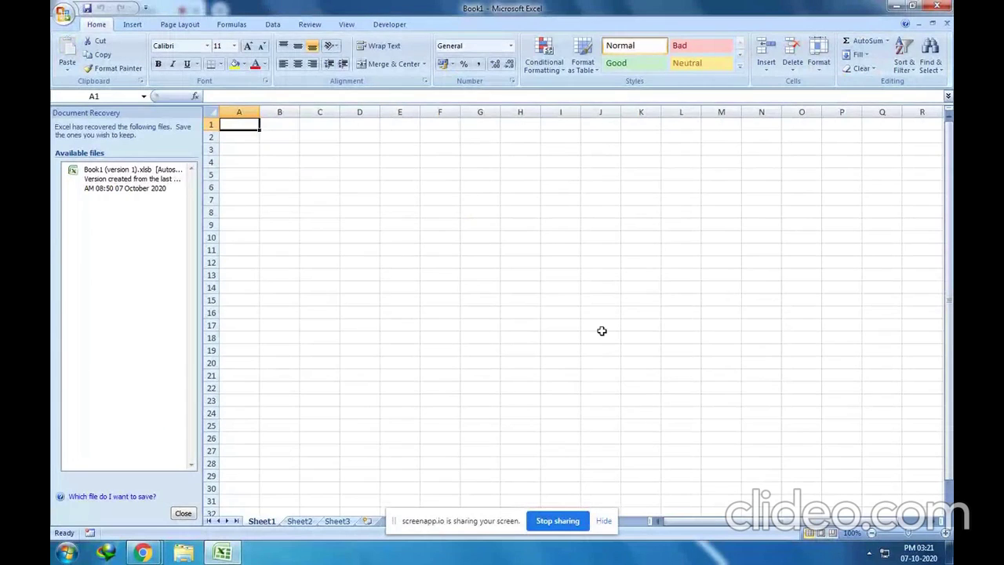
{"action": "left_click", "coordinate": [944, 6]}
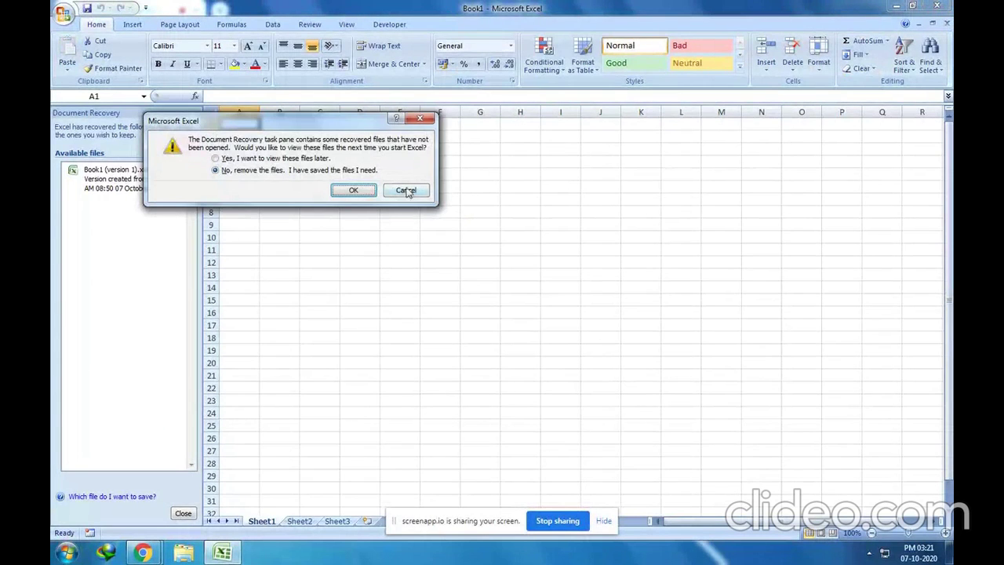
{"action": "left_click", "coordinate": [354, 191]}
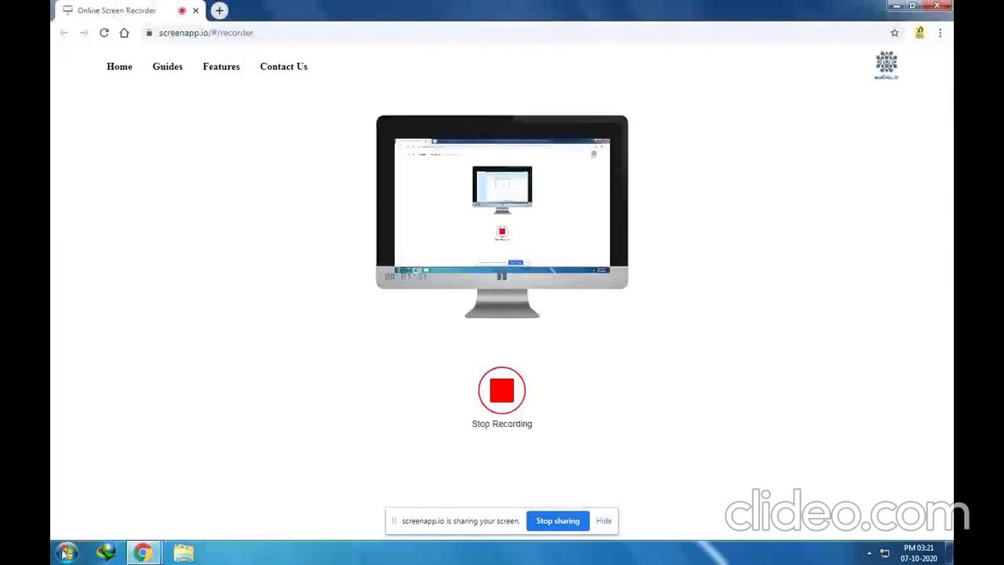
{"action": "left_click", "coordinate": [66, 553]}
{"action": "left_click", "coordinate": [94, 494]}
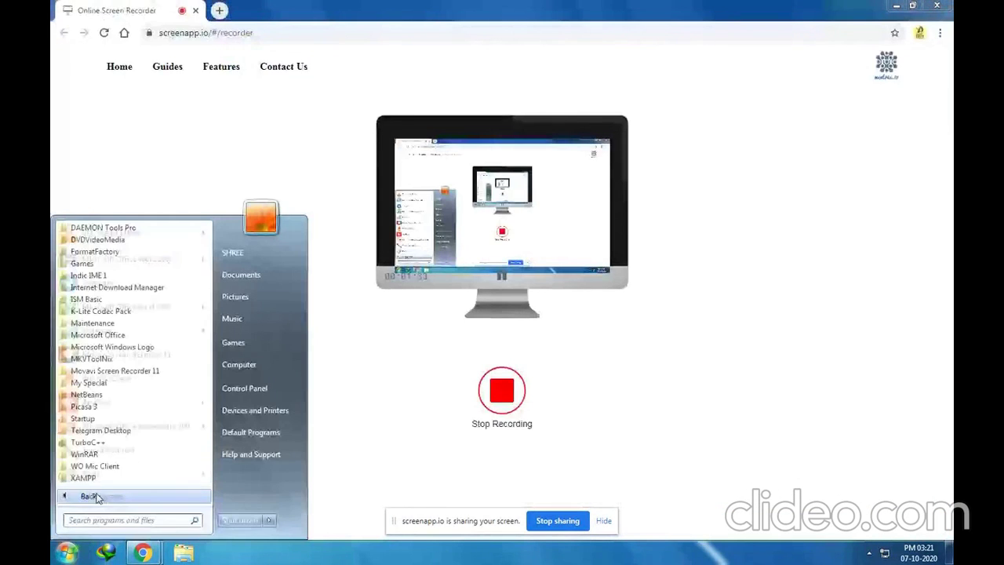
Launch Access 2007 and highlight the Featuring, Local Templates and Blank Database options
{"action": "left_click", "coordinate": [97, 335]}
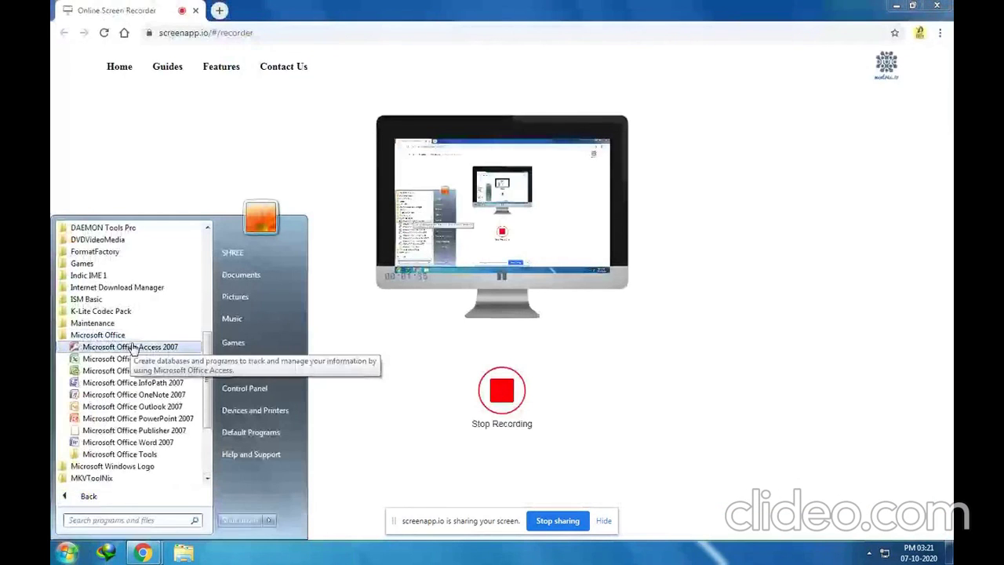
{"action": "left_click", "coordinate": [117, 347]}
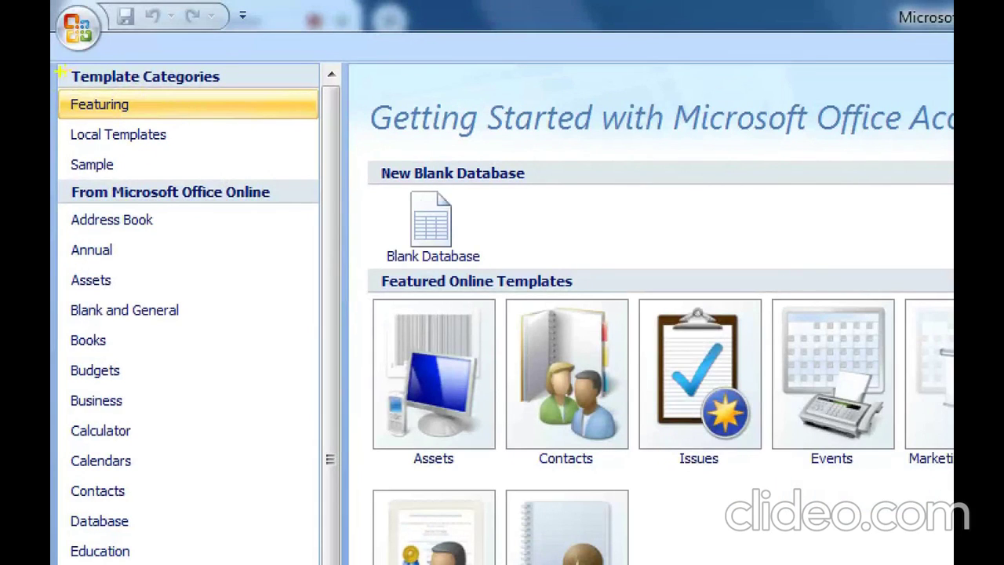
{"action": "mouse_move", "coordinate": [60, 71]}
{"action": "left_mouse_down"}
{"action": "mouse_move", "coordinate": [85, 133]}
{"action": "mouse_move", "coordinate": [199, 249]}
{"action": "mouse_move", "coordinate": [282, 151]}
{"action": "mouse_move", "coordinate": [331, 152]}
{"action": "mouse_move", "coordinate": [308, 151]}
{"action": "left_mouse_up"}
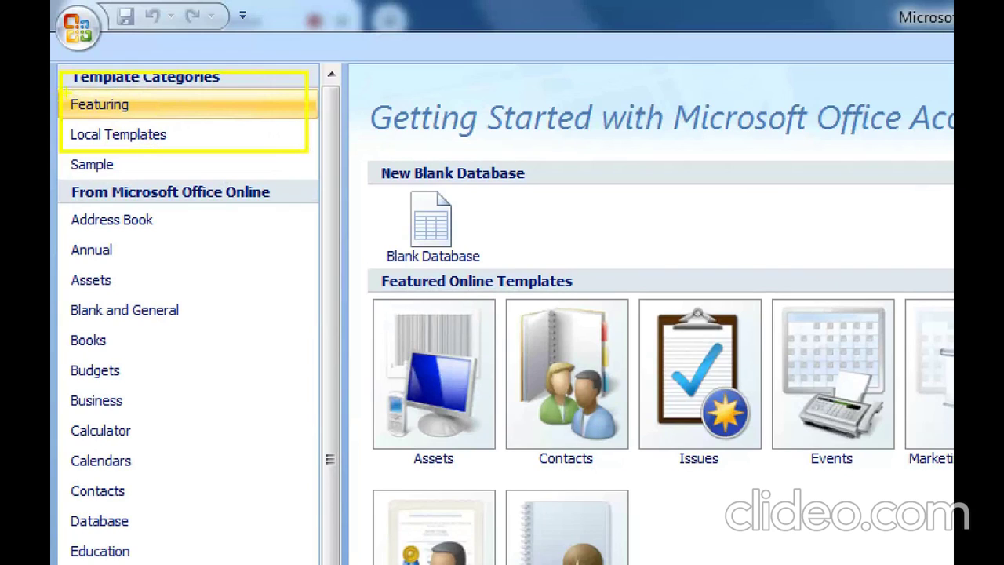
{"action": "mouse_move", "coordinate": [66, 92]}
{"action": "left_mouse_down"}
{"action": "mouse_move", "coordinate": [116, 122]}
{"action": "mouse_move", "coordinate": [166, 120]}
{"action": "left_mouse_up"}
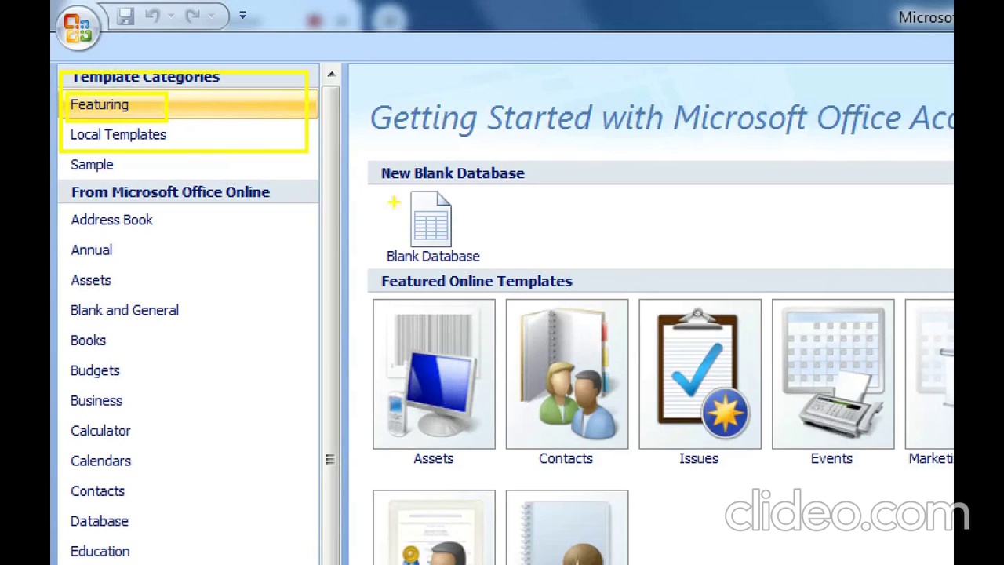
{"action": "mouse_move", "coordinate": [367, 189]}
{"action": "left_mouse_down"}
{"action": "mouse_move", "coordinate": [445, 248]}
{"action": "mouse_move", "coordinate": [531, 263]}
{"action": "left_mouse_up"}
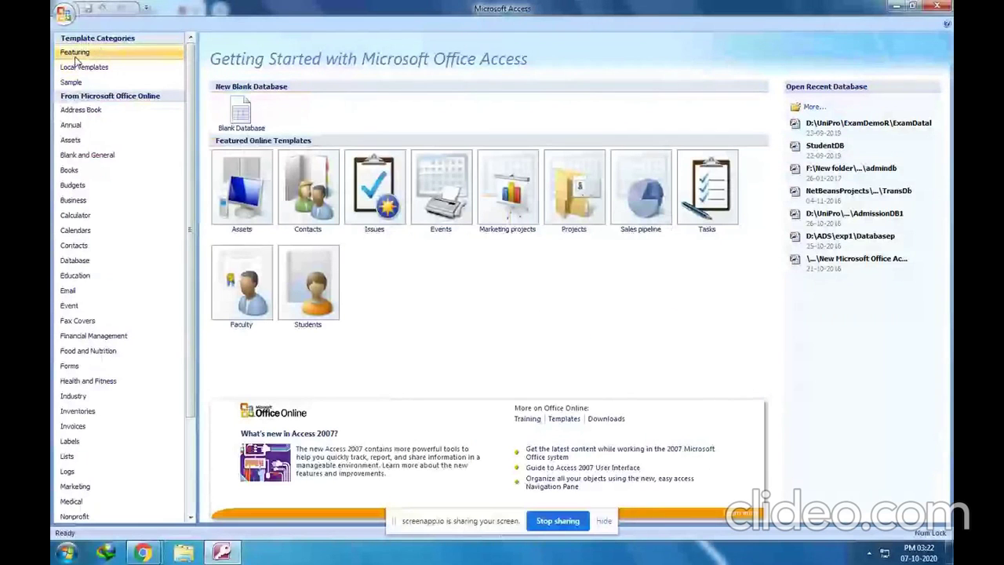
Start a blank database, replace Database1 with 'Class 8', and browse for a save folder
{"action": "left_click", "coordinate": [241, 112]}
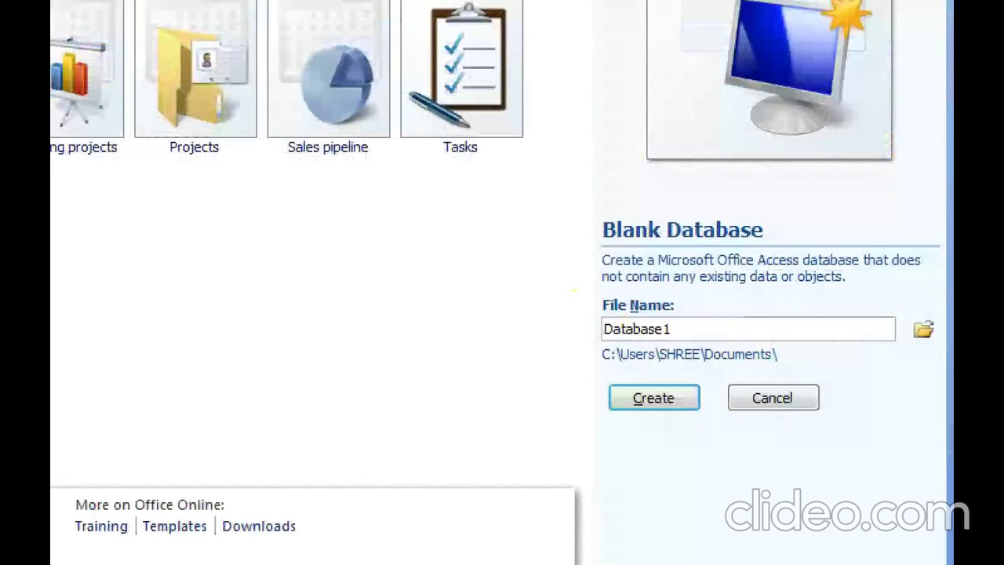
{"action": "mouse_move", "coordinate": [574, 289]}
{"action": "left_mouse_down"}
{"action": "mouse_move", "coordinate": [688, 343]}
{"action": "mouse_move", "coordinate": [944, 346]}
{"action": "left_mouse_up"}
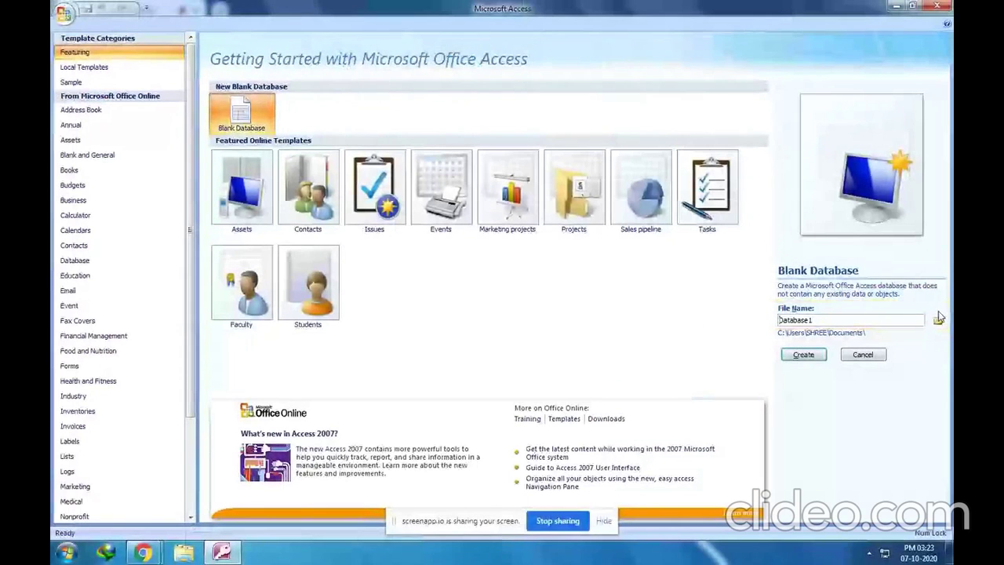
{"action": "left_click_drag", "start_coordinate": [849, 319], "coordinate": [669, 320]}
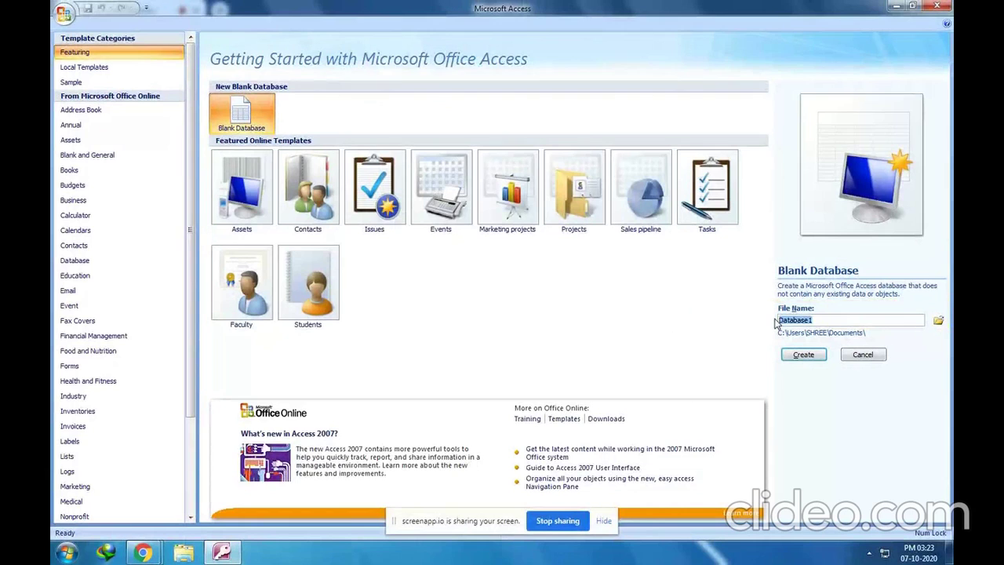
{"action": "type", "text": "Class 8"}
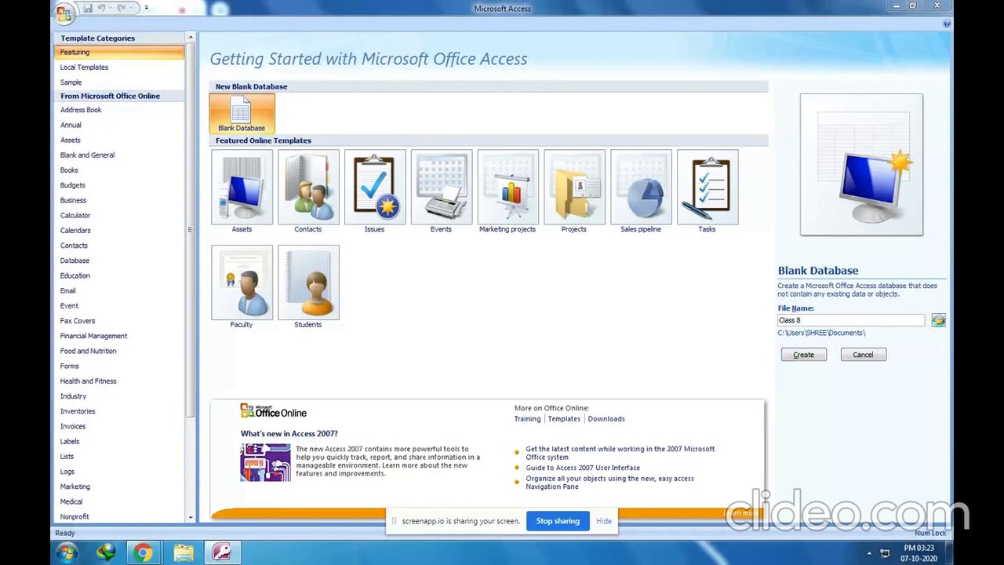
{"action": "left_click", "coordinate": [938, 320]}
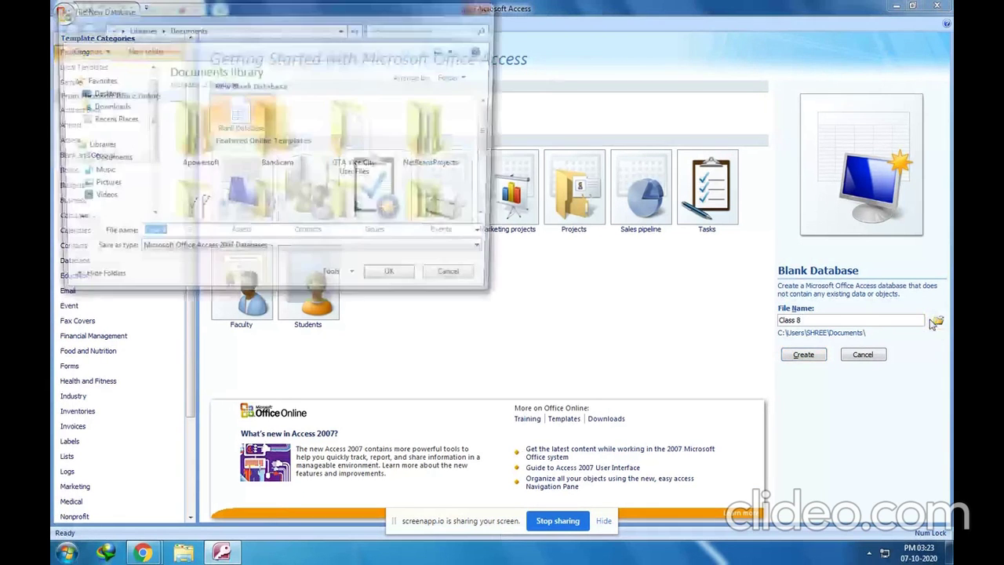
Set the Class 8 database's save location to drive CS (D:) and confirm it
{"action": "left_click_drag", "start_coordinate": [319, 21], "coordinate": [554, 133]}
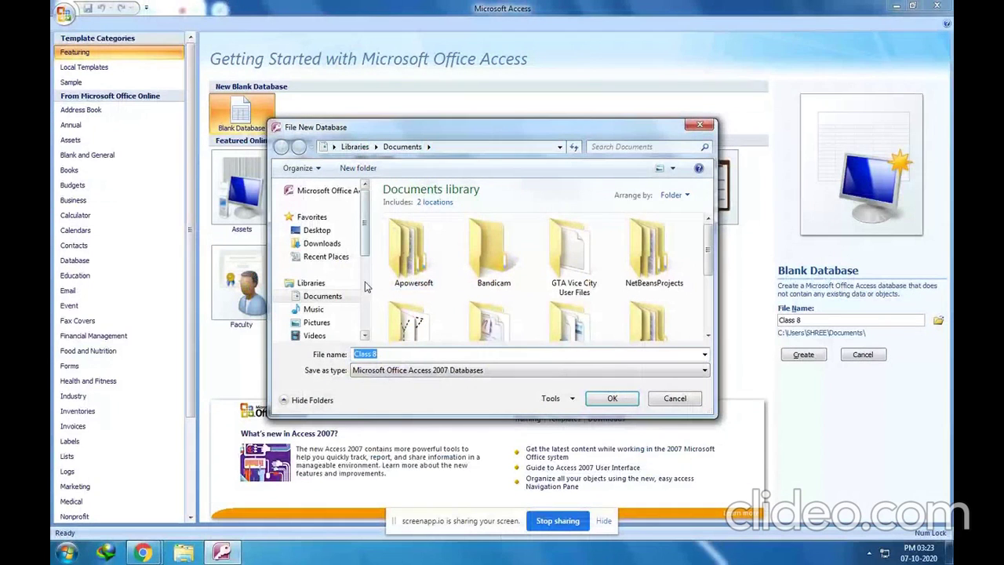
{"action": "left_click_drag", "start_coordinate": [364, 244], "coordinate": [365, 292]}
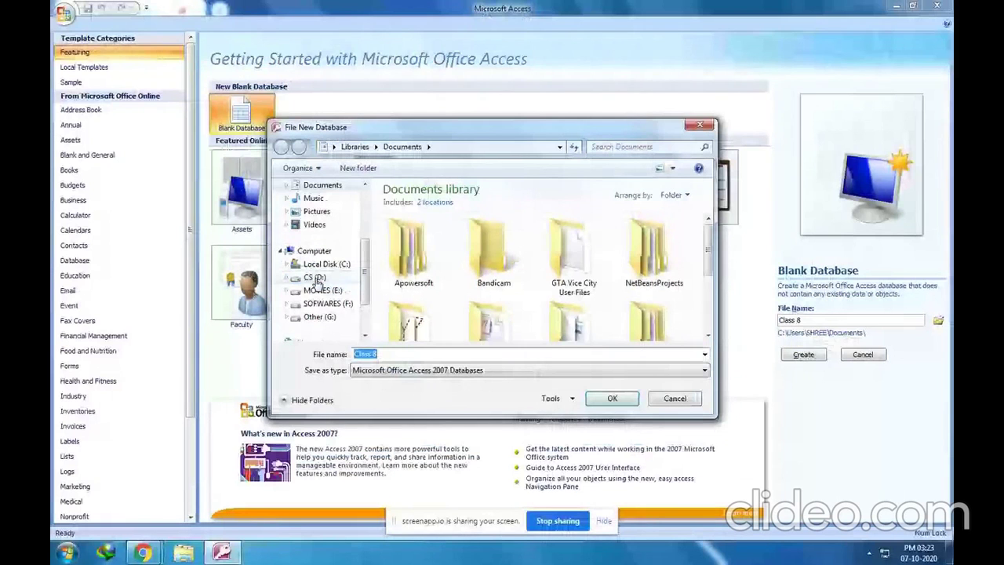
{"action": "left_click", "coordinate": [314, 276]}
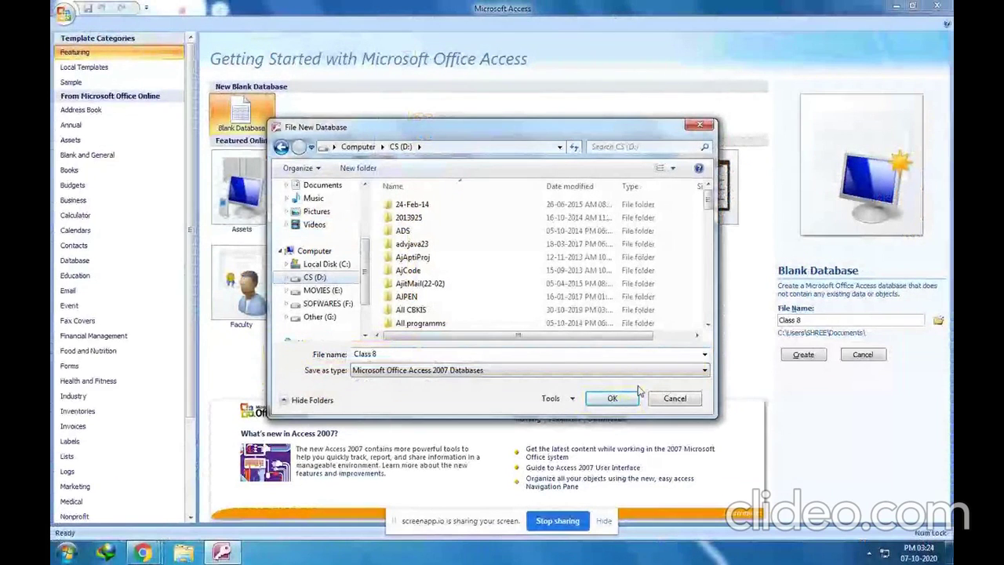
{"action": "left_click", "coordinate": [624, 400]}
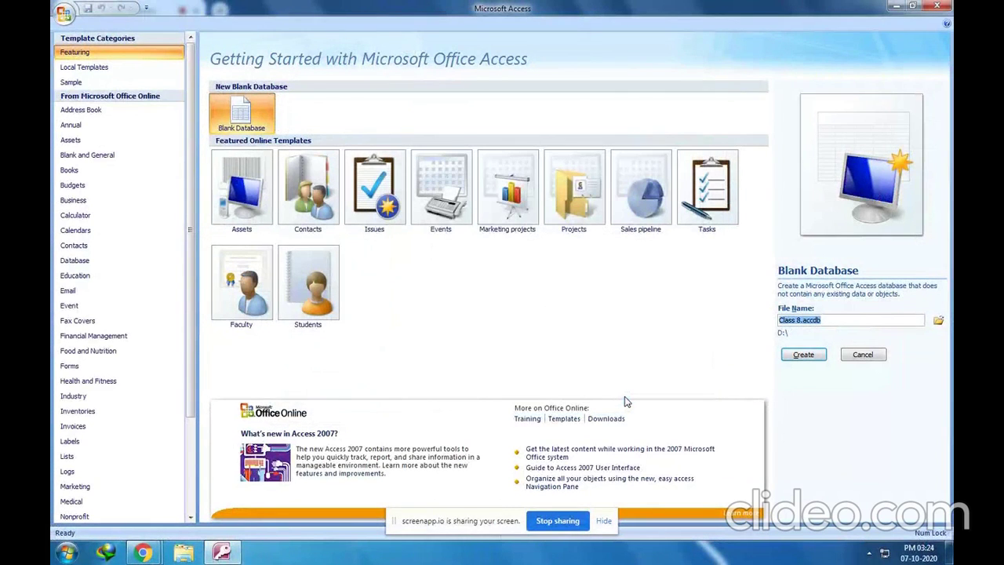
{"action": "left_click", "coordinate": [815, 357]}
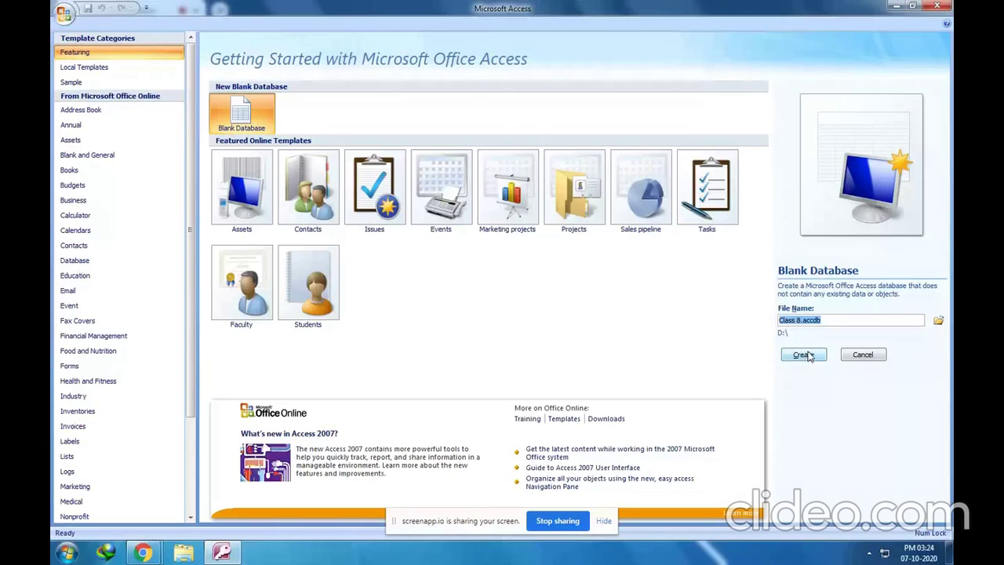
Create Class 8.accdb on D:\, opening an empty Table1 datasheet
{"action": "left_click", "coordinate": [805, 356]}
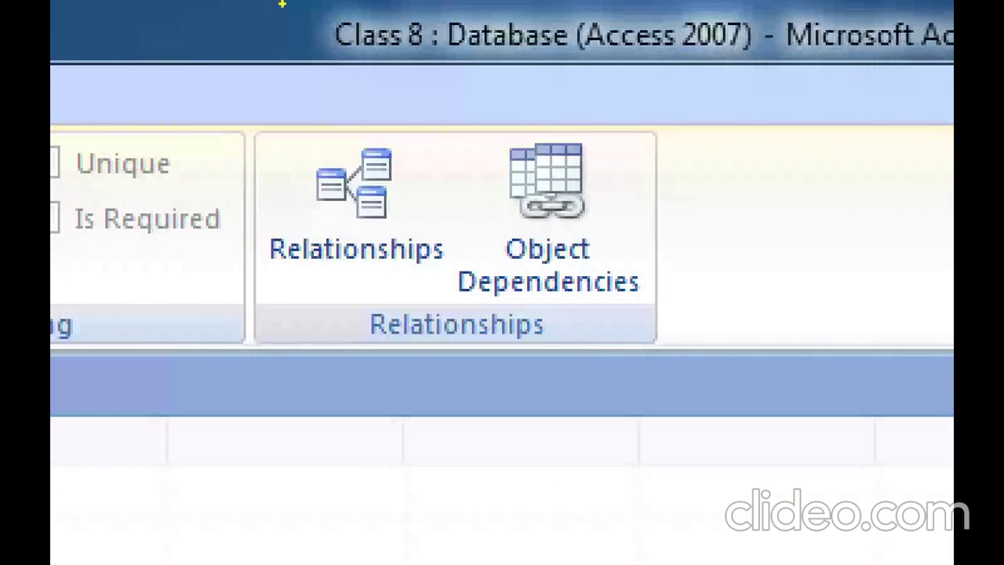
{"action": "mouse_move", "coordinate": [278, 14]}
{"action": "left_mouse_down"}
{"action": "mouse_move", "coordinate": [466, 90]}
{"action": "mouse_move", "coordinate": [788, 110]}
{"action": "mouse_move", "coordinate": [910, 98]}
{"action": "mouse_move", "coordinate": [759, 96]}
{"action": "left_mouse_up"}
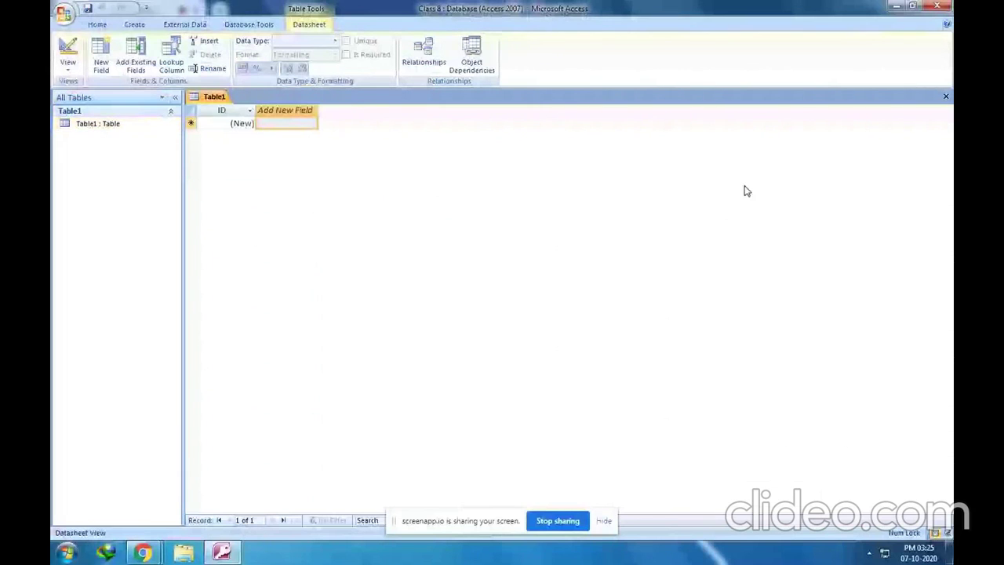
Close the Class 8 database and relaunch Access 2007 from the Microsoft Office folder
{"action": "left_click", "coordinate": [937, 6]}
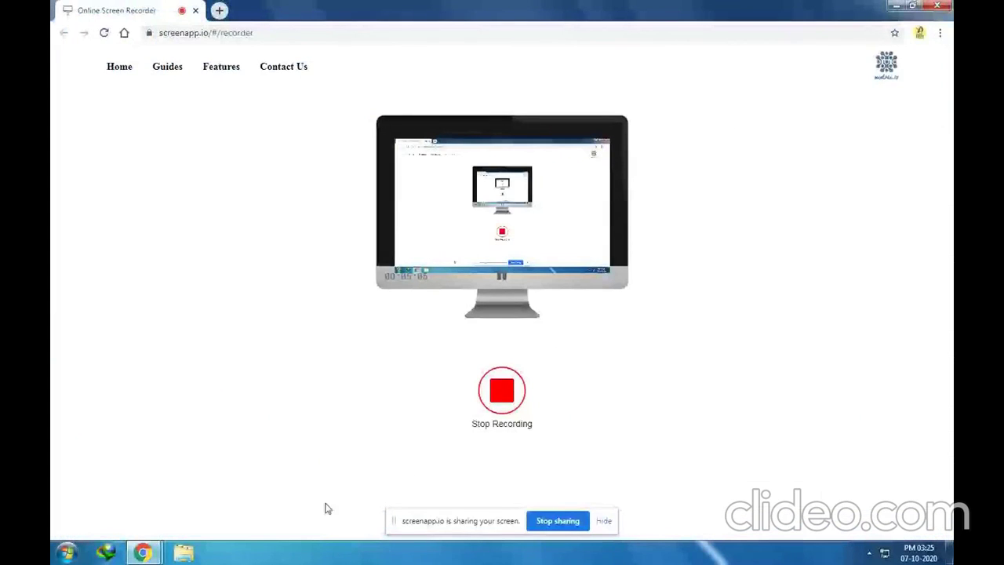
{"action": "left_click", "coordinate": [68, 552]}
{"action": "left_click", "coordinate": [92, 502]}
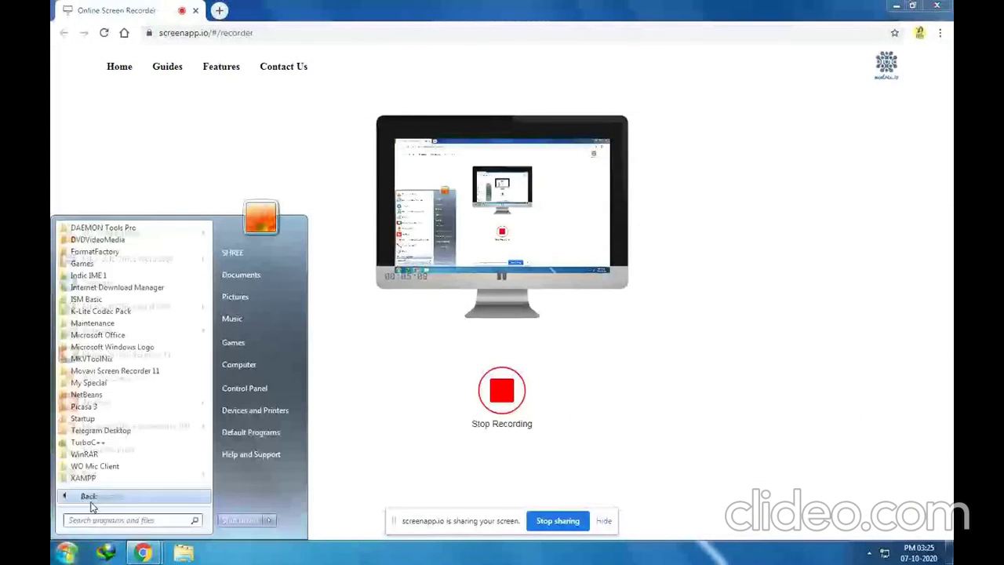
{"action": "left_click", "coordinate": [121, 339]}
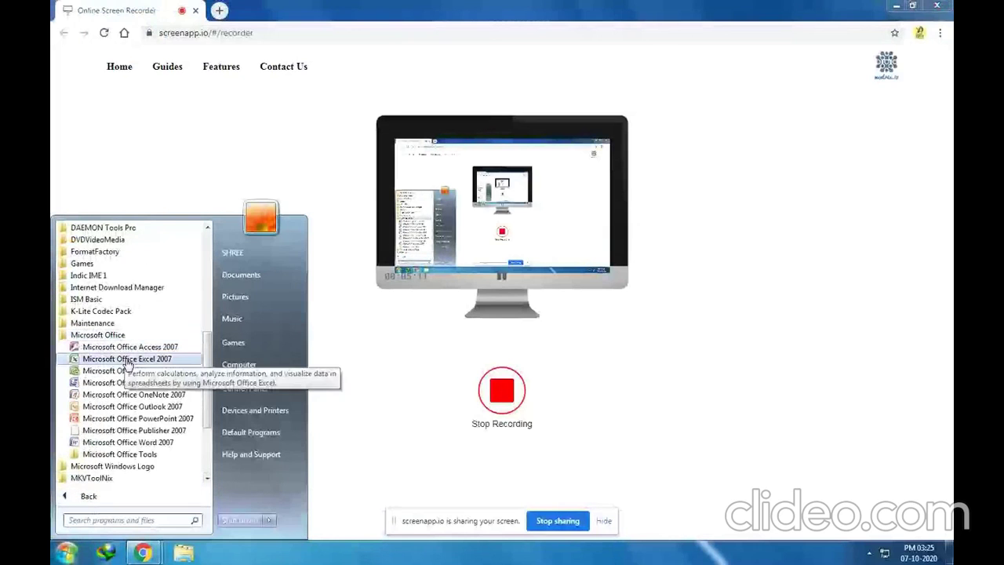
{"action": "left_click", "coordinate": [134, 347]}
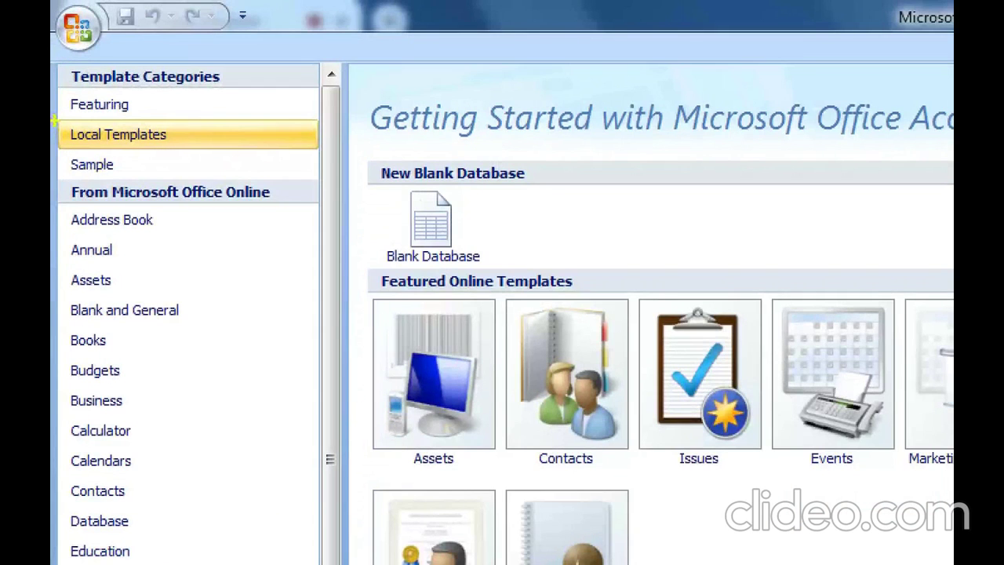
{"action": "mouse_move", "coordinate": [55, 121]}
{"action": "left_mouse_down"}
{"action": "mouse_move", "coordinate": [113, 152]}
{"action": "mouse_move", "coordinate": [171, 150]}
{"action": "left_mouse_up"}
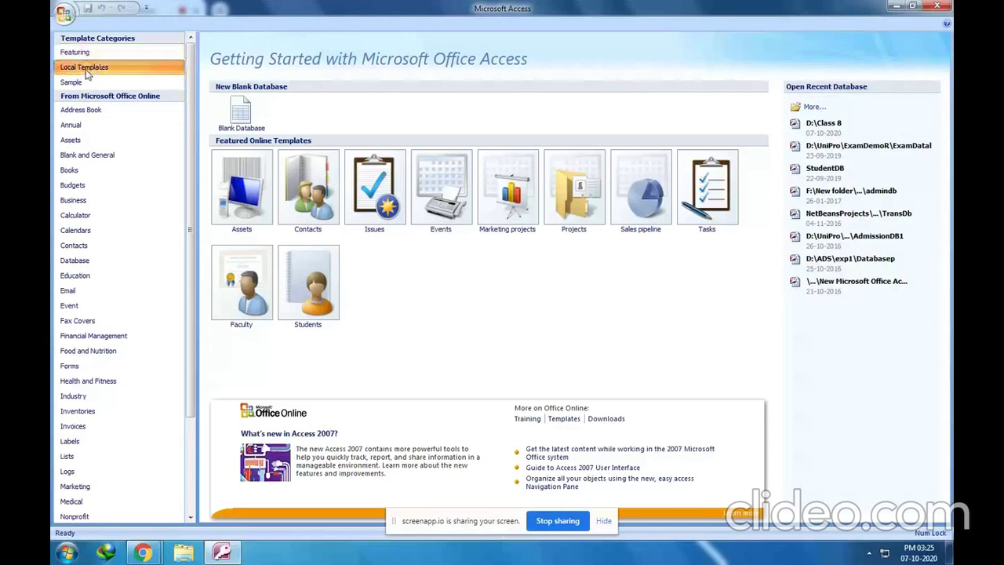
Pick the Students template from the Local Templates category
{"action": "left_click", "coordinate": [98, 138]}
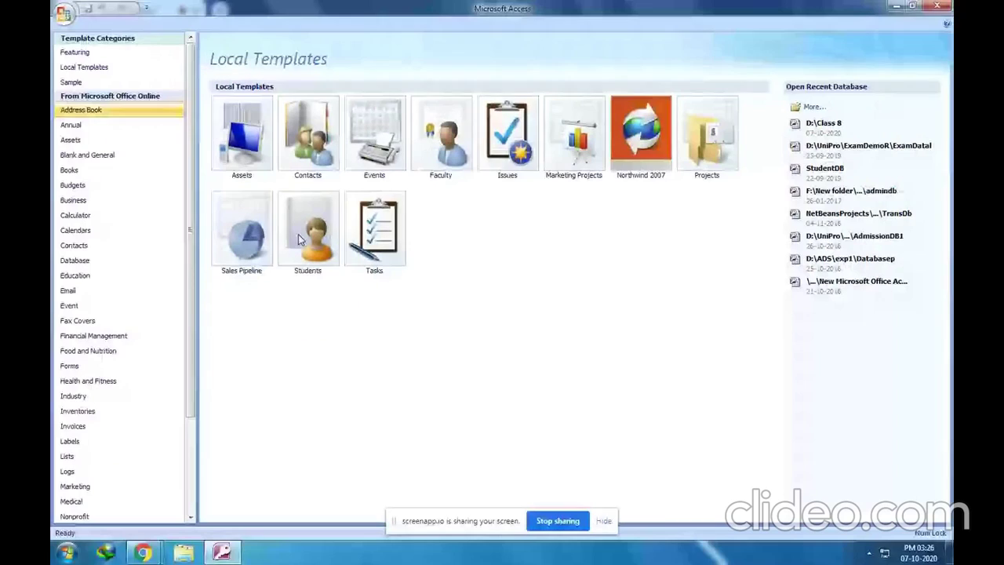
{"action": "left_click", "coordinate": [341, 230]}
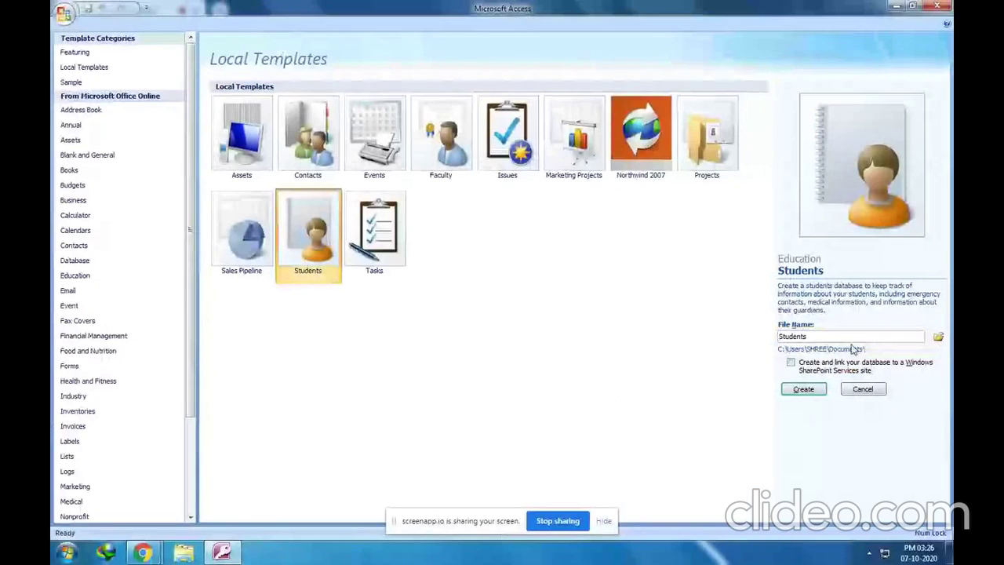
Name the Students-template database 'Class 8 _2', save it on drive D:, and create it
{"action": "double_click", "coordinate": [716, 335]}
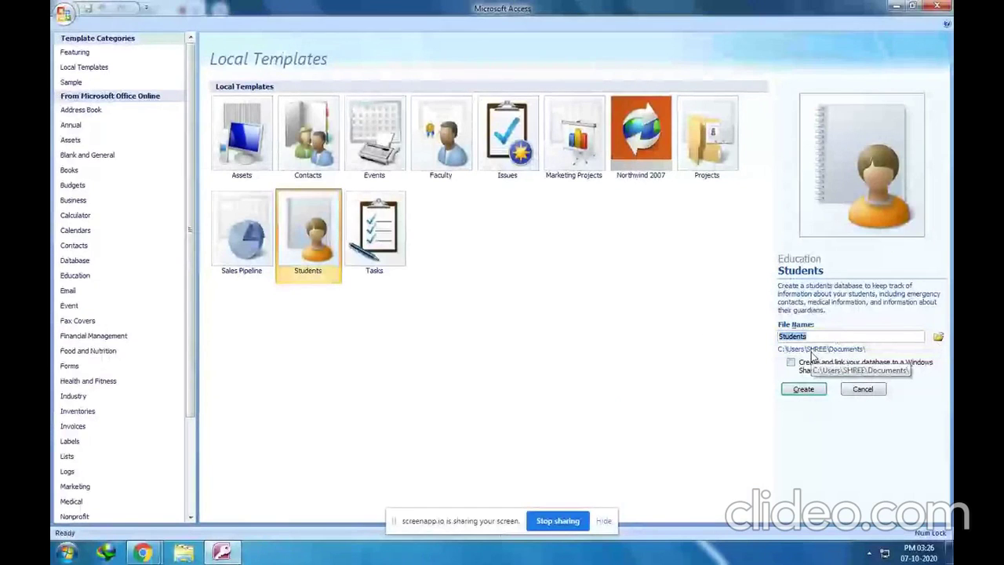
{"action": "type", "text": "Class 8 _2"}
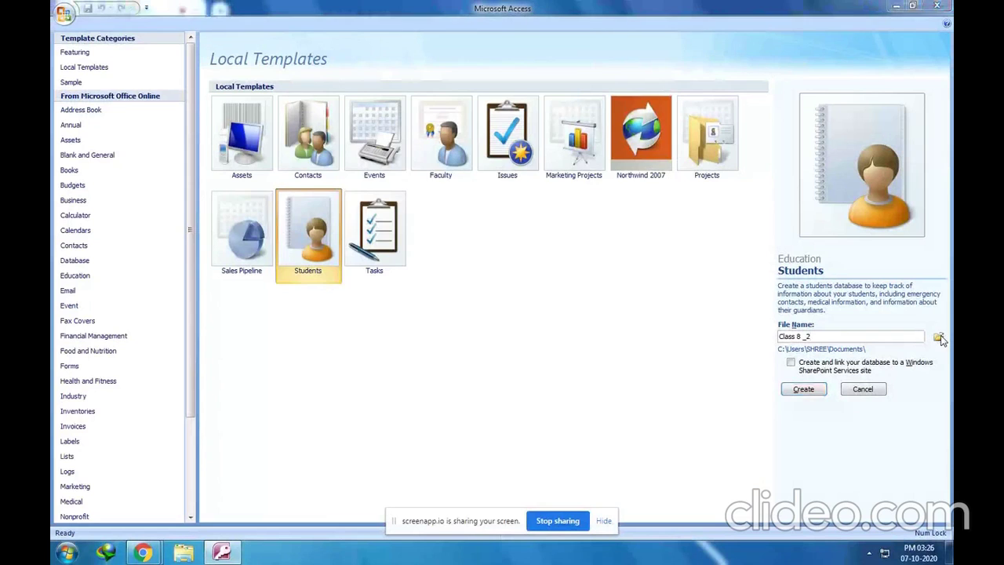
{"action": "left_click", "coordinate": [940, 337]}
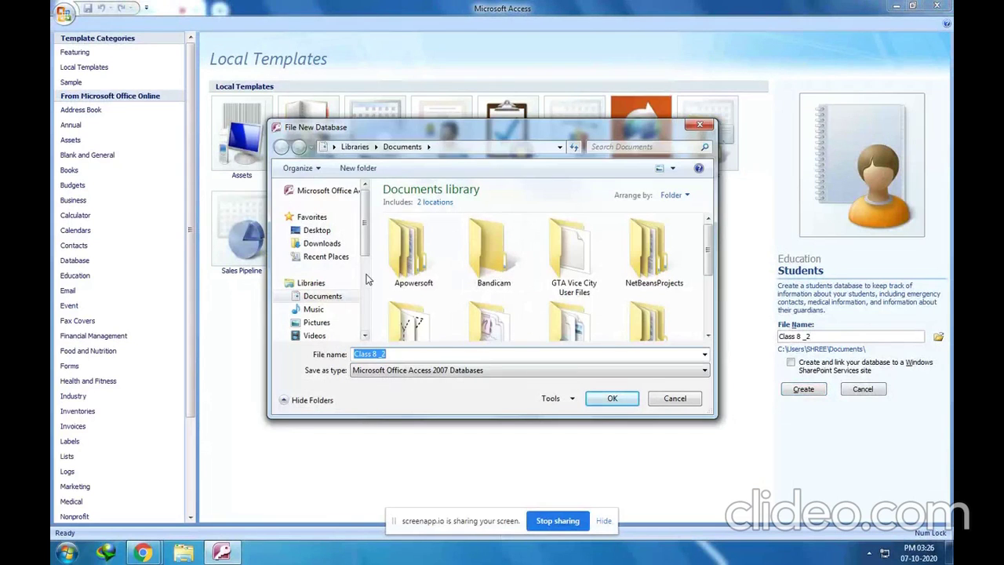
{"action": "left_click_drag", "start_coordinate": [365, 240], "coordinate": [370, 276]}
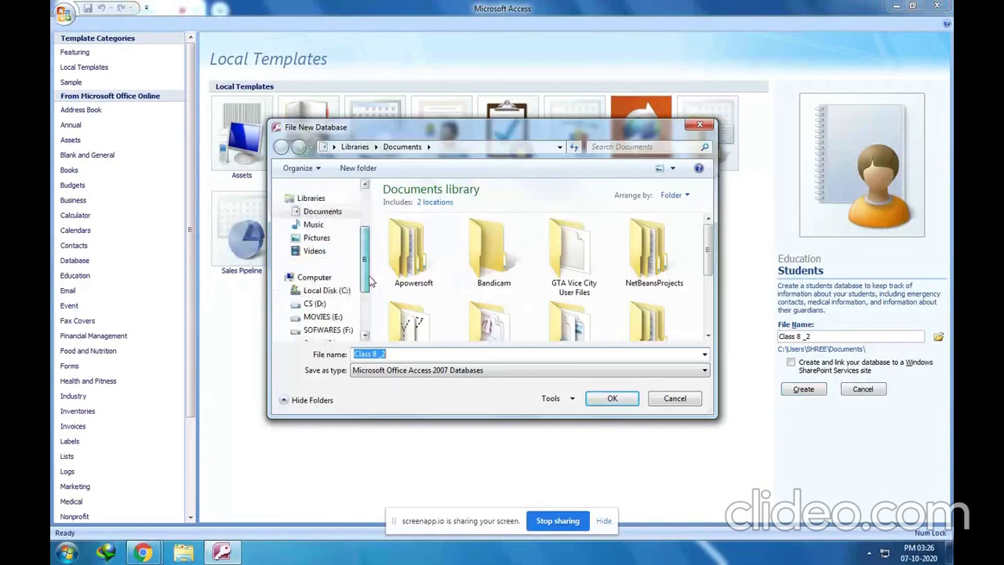
{"action": "left_click", "coordinate": [315, 304]}
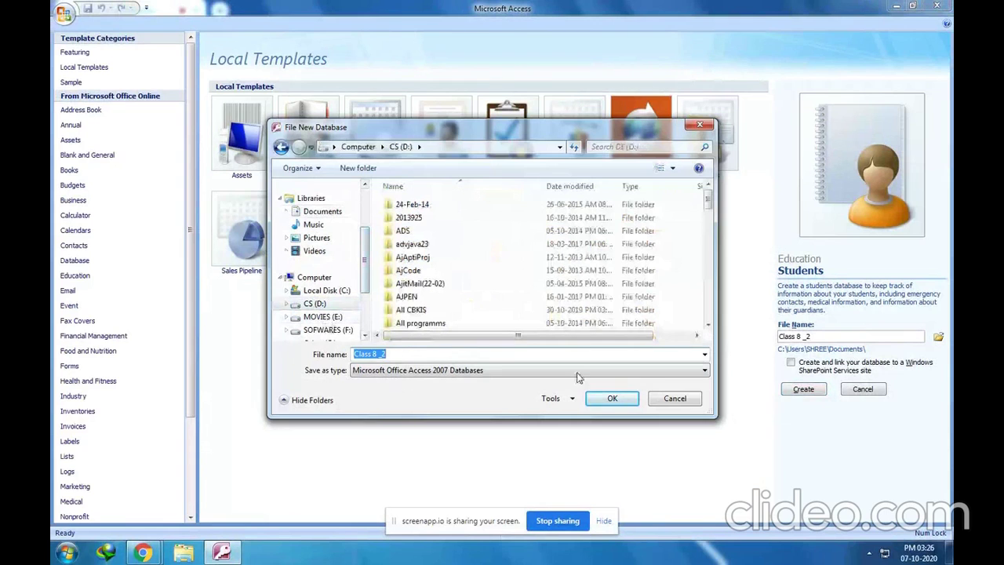
{"action": "left_click", "coordinate": [611, 399]}
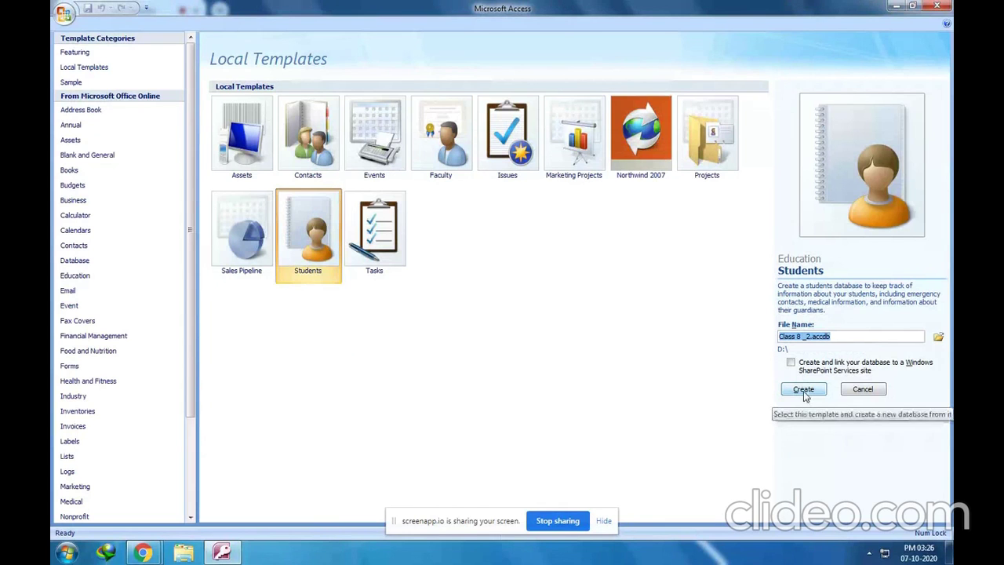
{"action": "left_click", "coordinate": [803, 390]}
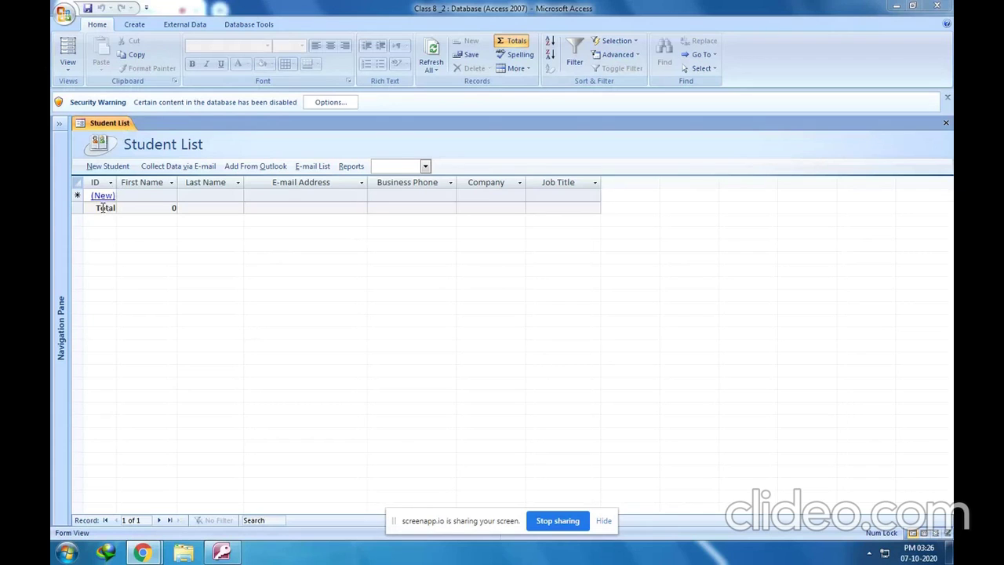
Enter the first student's first name, last name, e-mail address and Job Title 'Student'
{"action": "left_click", "coordinate": [144, 195]}
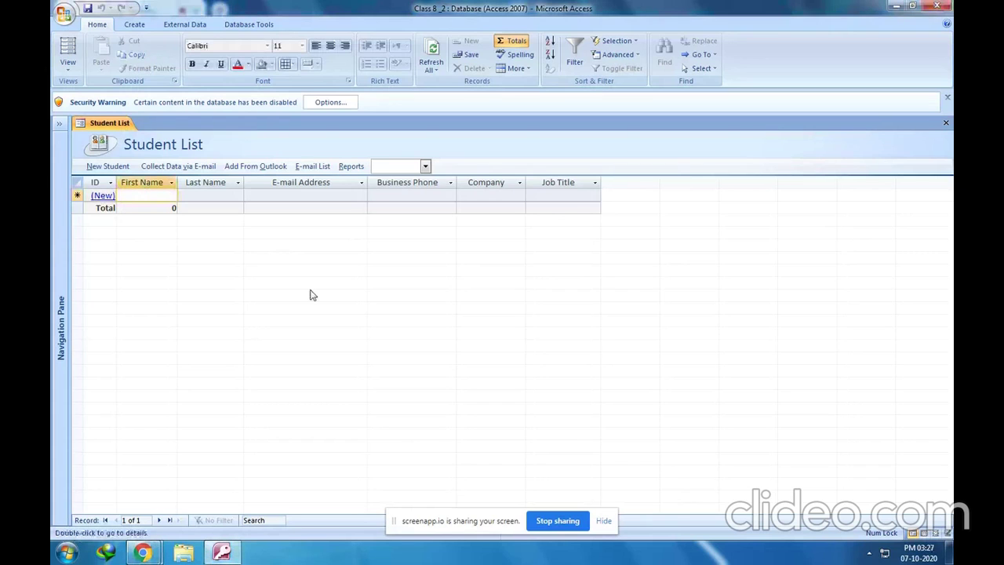
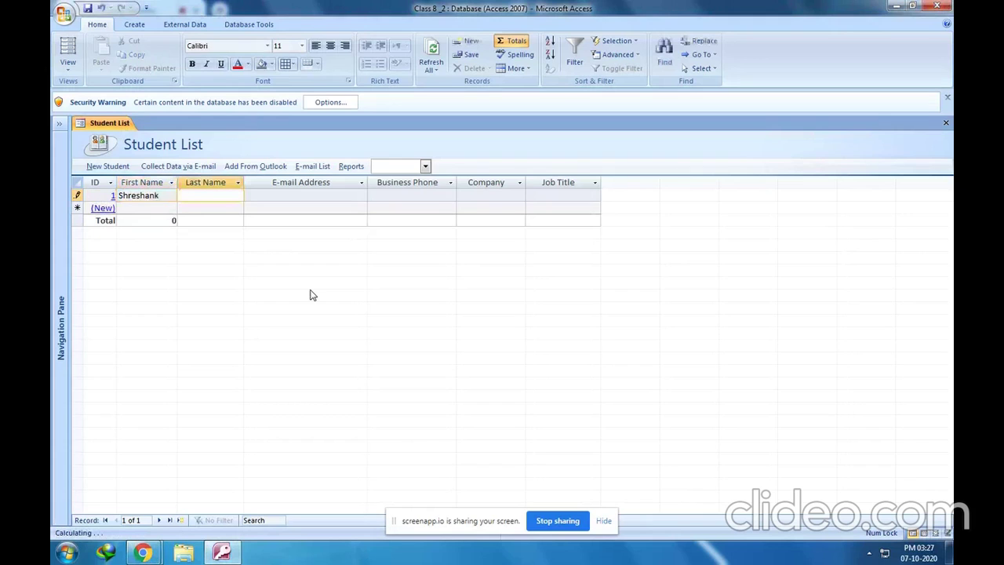
{"action": "key", "text": "Tab"}
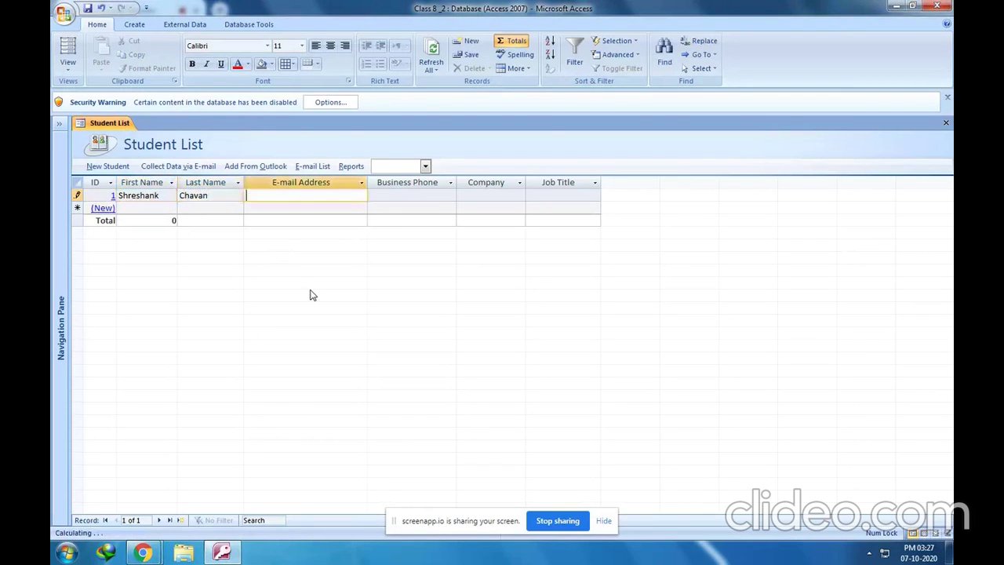
{"action": "type", "text": "aba"}
{"action": "key", "text": "BackSpace"}
{"action": "key", "text": "BackSpace"}
{"action": "type", "text": "c@xyz.com"}
{"action": "key", "text": "Tab"}
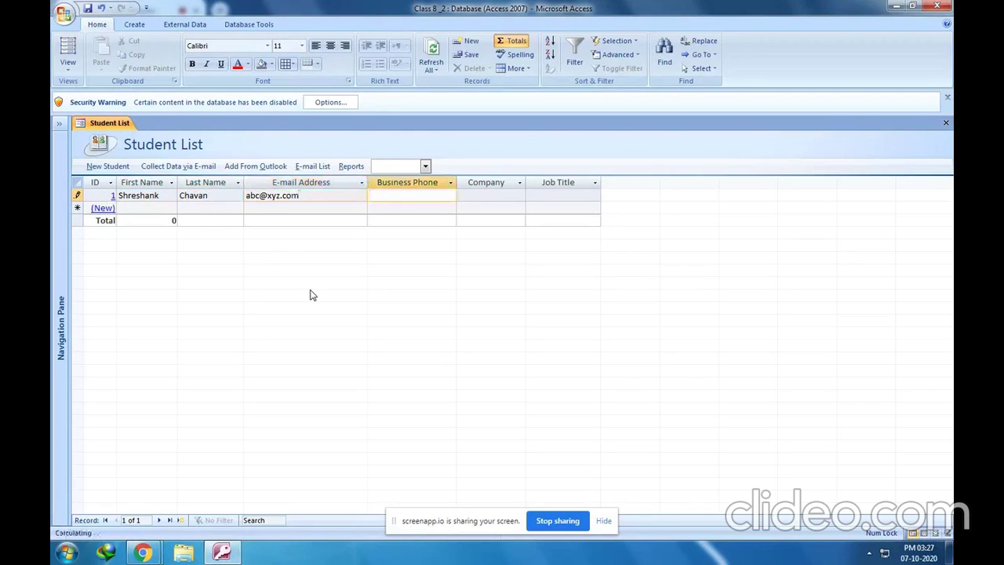
{"action": "key", "text": "Tab"}
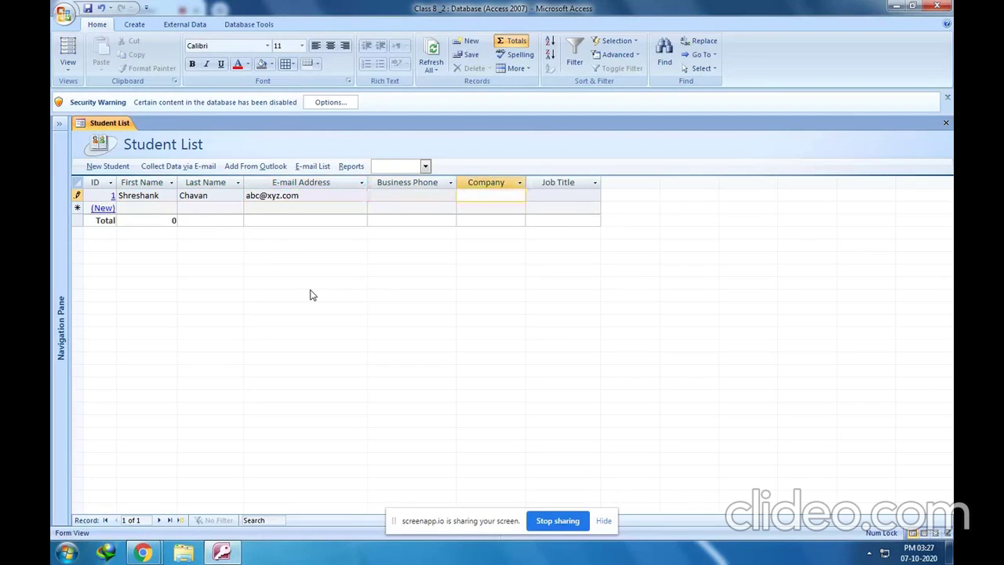
{"action": "key", "text": "Tab"}
{"action": "type", "text": "Stu"}
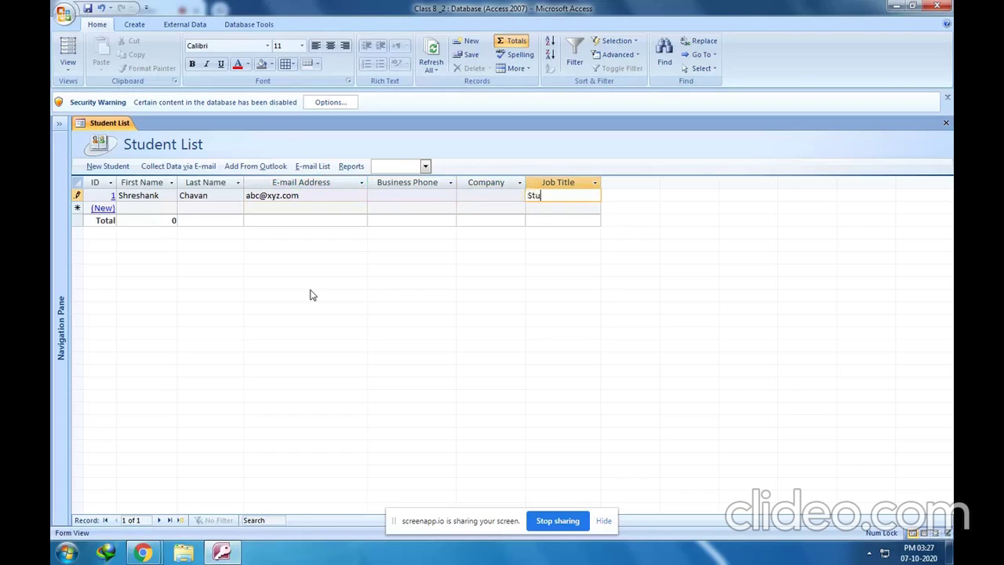
{"action": "type", "text": "dent"}
Add a second student record with first and last name, e-mail address and Job Title 'Student'
{"action": "left_click", "coordinate": [143, 207]}
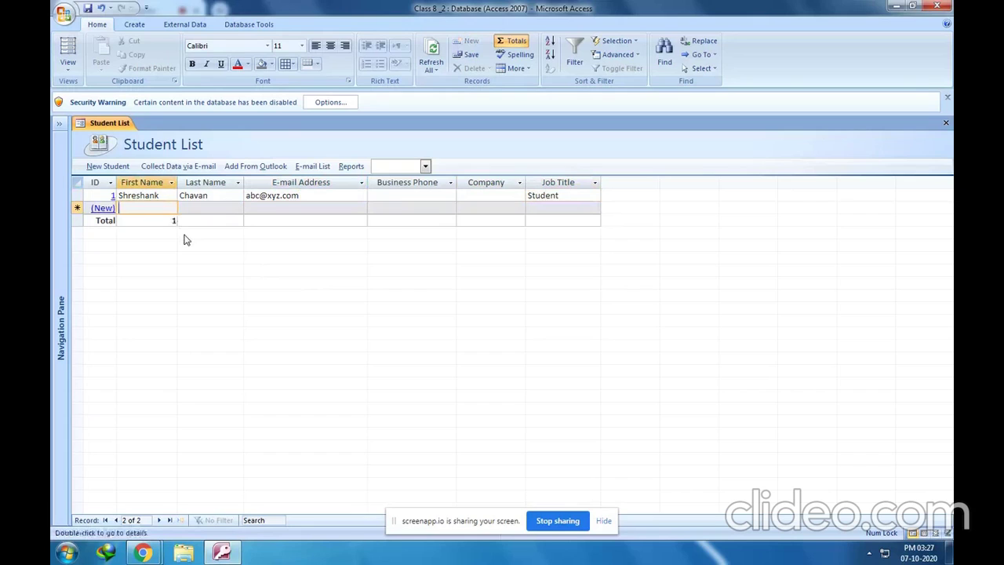
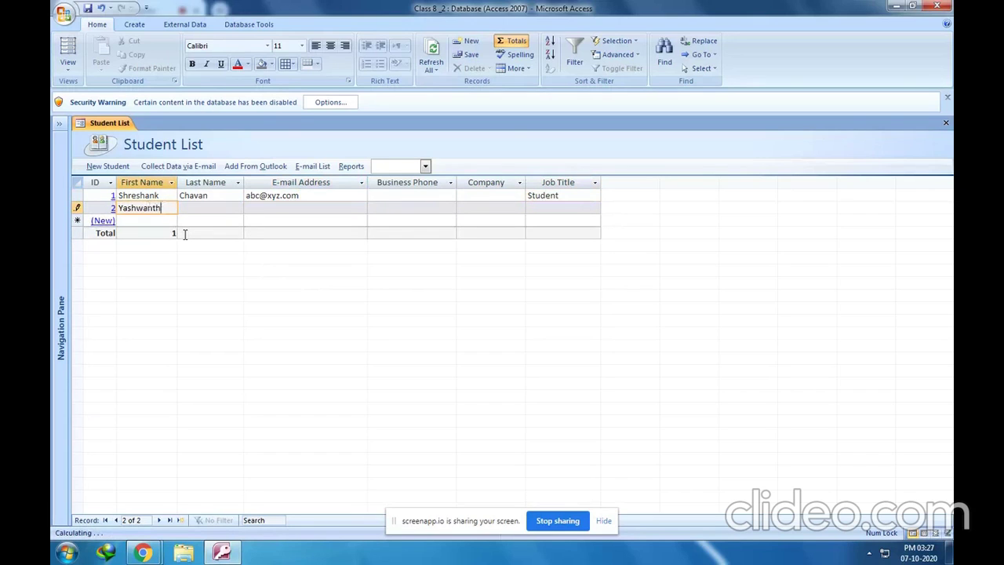
{"action": "key", "text": "Tab"}
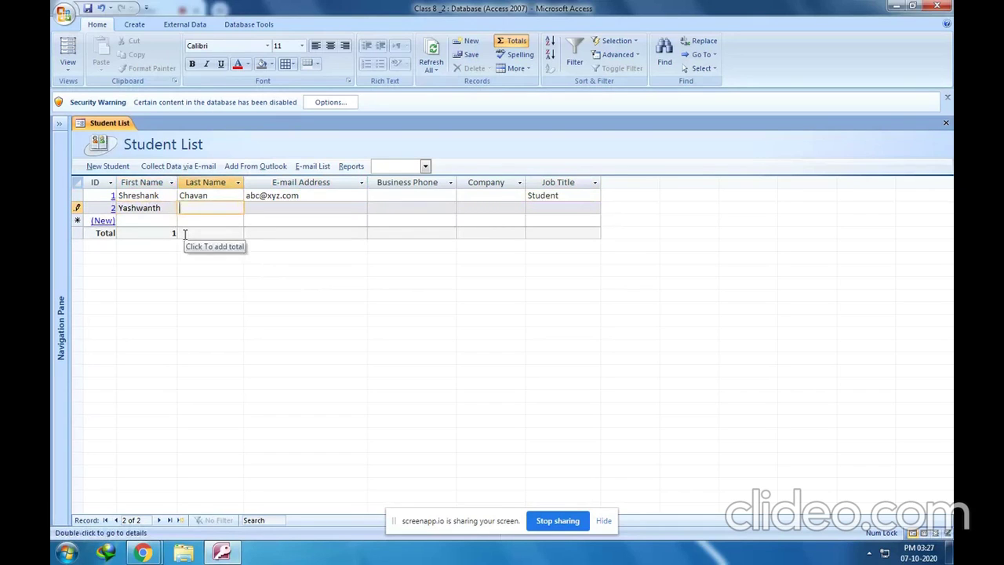
{"action": "key", "text": "Tab"}
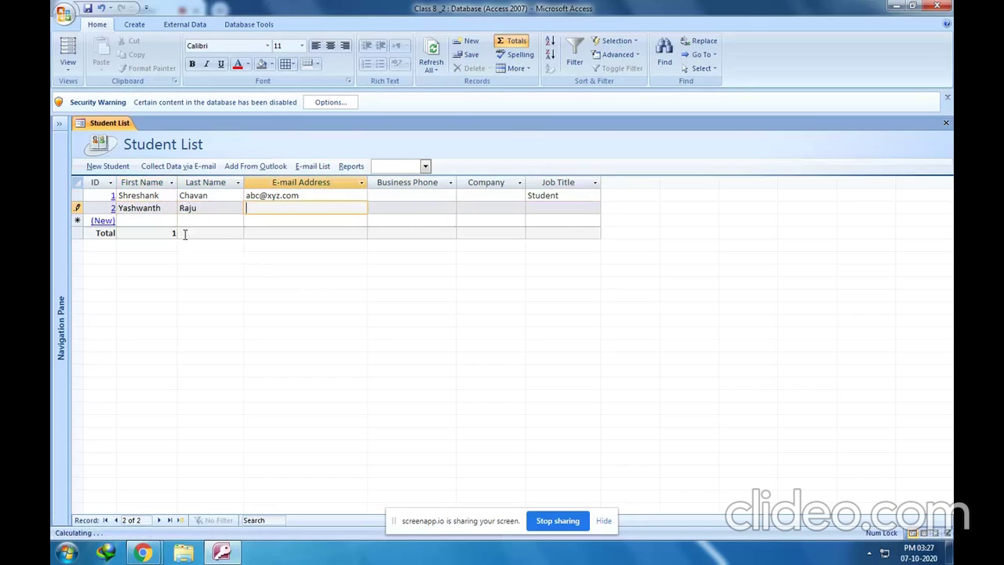
{"action": "type", "text": "xyz@abc.com"}
{"action": "key", "text": "Tab"}
{"action": "key", "text": "Tab"}
{"action": "key", "text": "Tab"}
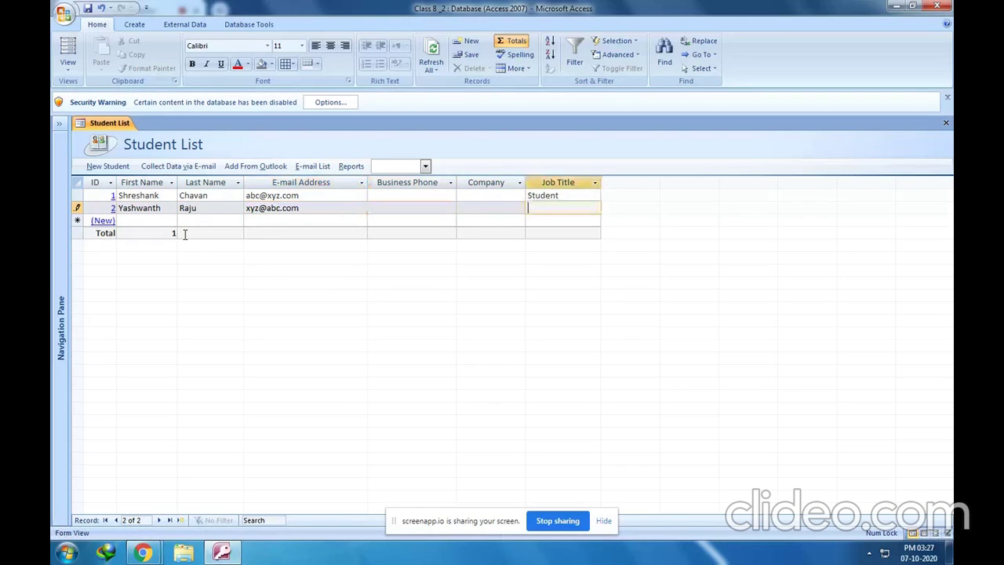
{"action": "type", "text": "Student"}
{"action": "left_click", "coordinate": [88, 9]}
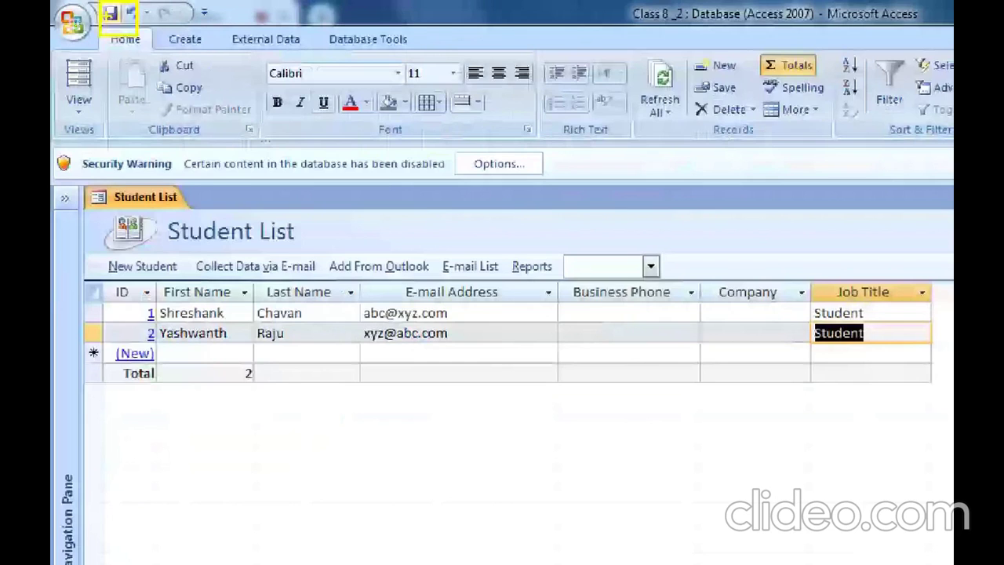
Save the Class 8 _2 database with its two student records
{"action": "left_click", "coordinate": [126, 16]}
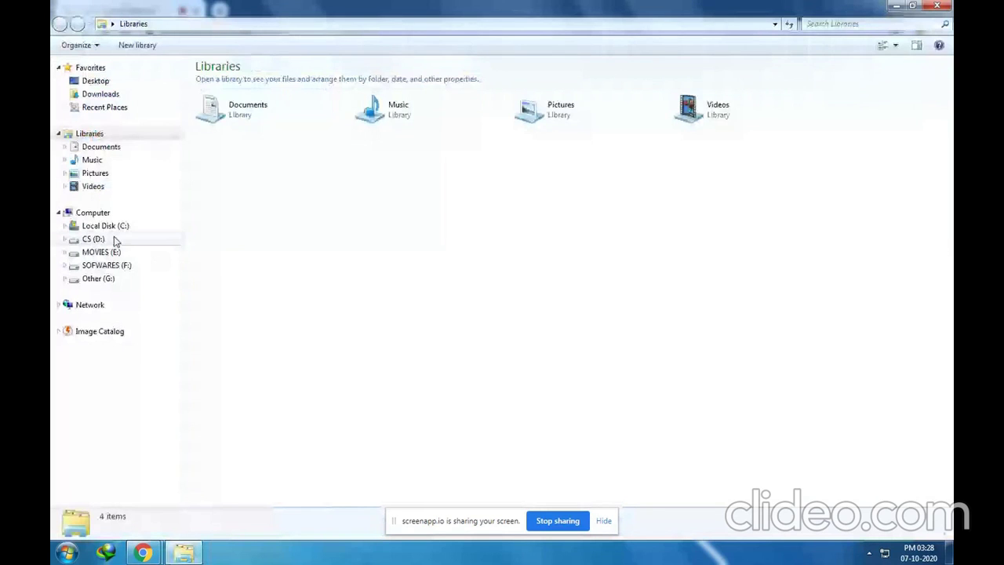
On drive D:, locate the Class 8 _2 database file and select only it
{"action": "left_click", "coordinate": [113, 240]}
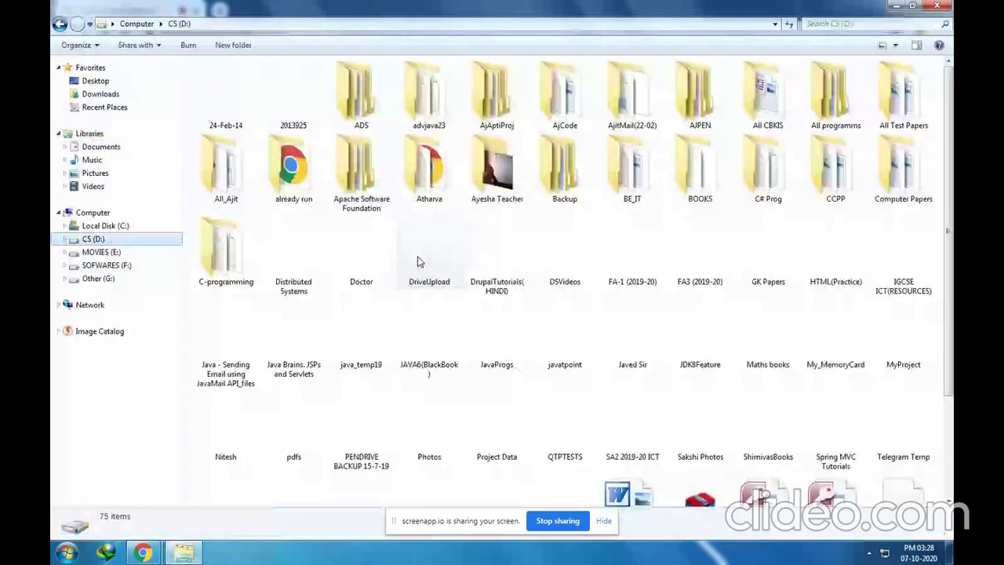
{"action": "left_click", "coordinate": [496, 255]}
{"action": "key", "text": "c"}
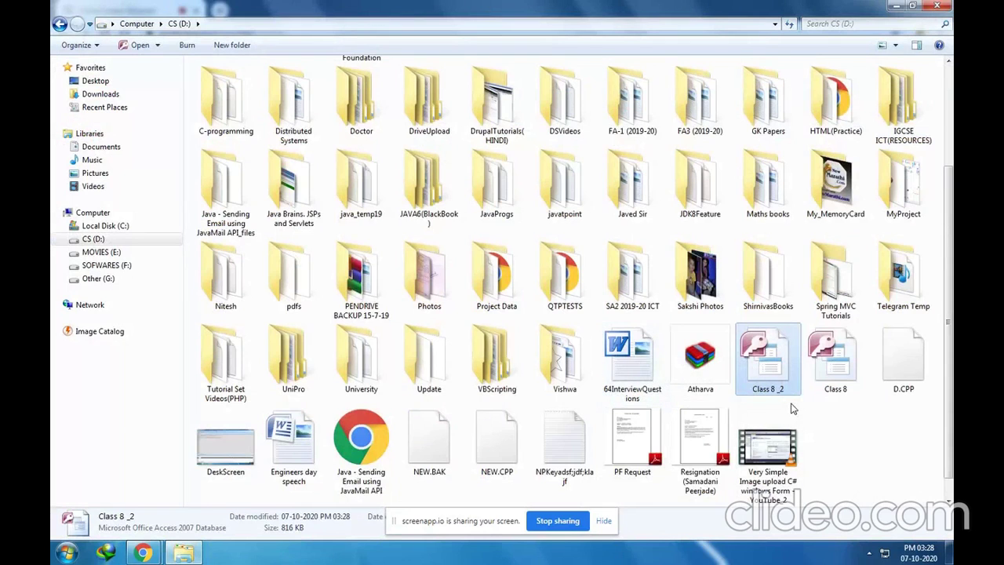
{"action": "left_click", "coordinate": [831, 365], "text": "ctrl"}
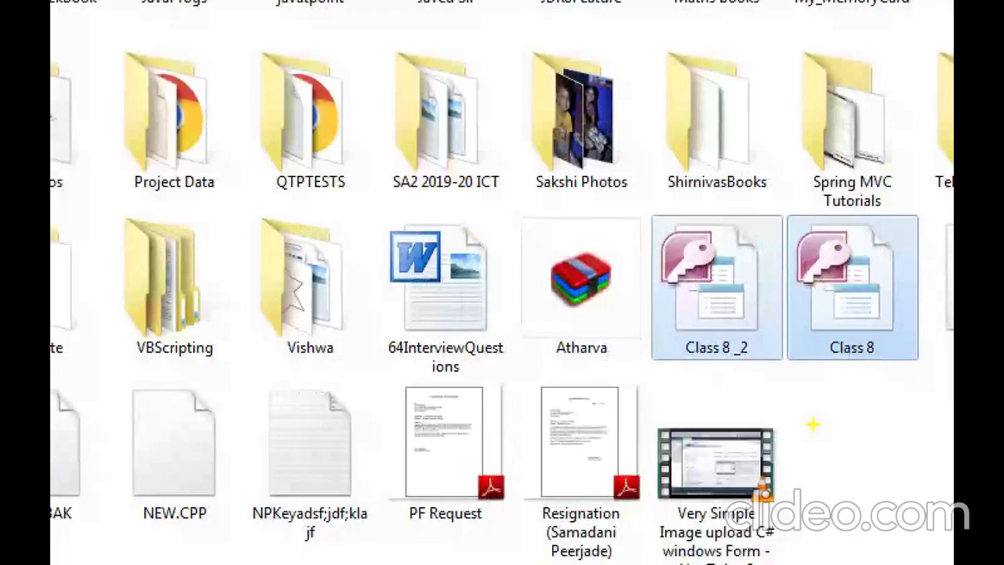
{"action": "mouse_move", "coordinate": [658, 205]}
{"action": "left_mouse_down"}
{"action": "mouse_move", "coordinate": [923, 390]}
{"action": "mouse_move", "coordinate": [927, 372]}
{"action": "left_mouse_up"}
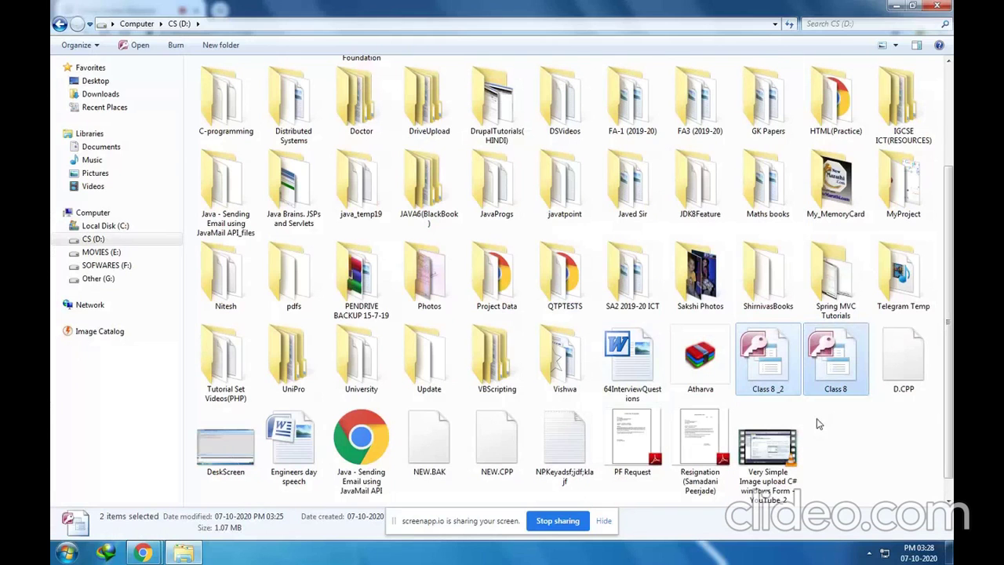
{"action": "left_click", "coordinate": [749, 335]}
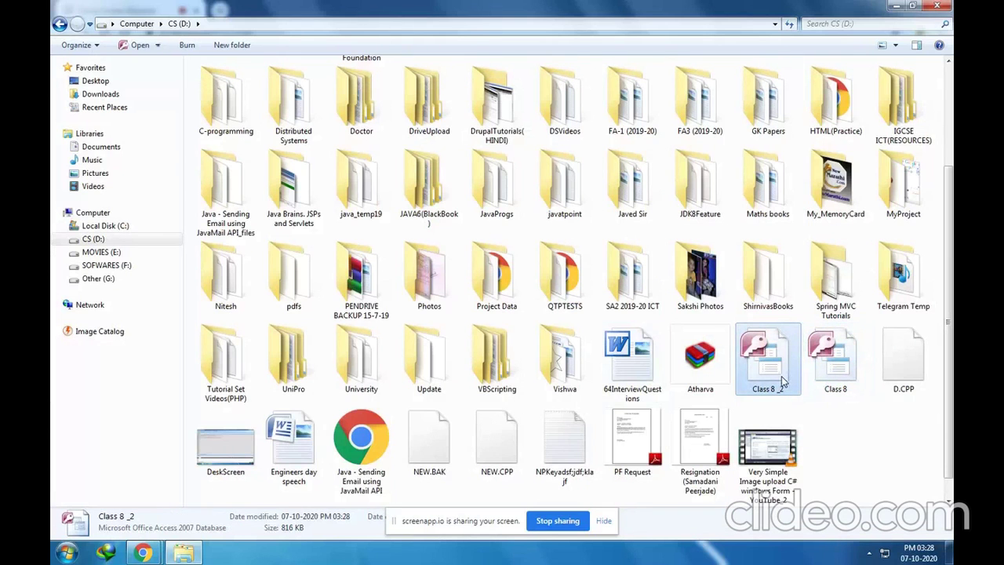
Open Class 8 _2 in Access, then bring the Chrome screen recorder window forward
{"action": "double_click", "coordinate": [781, 382]}
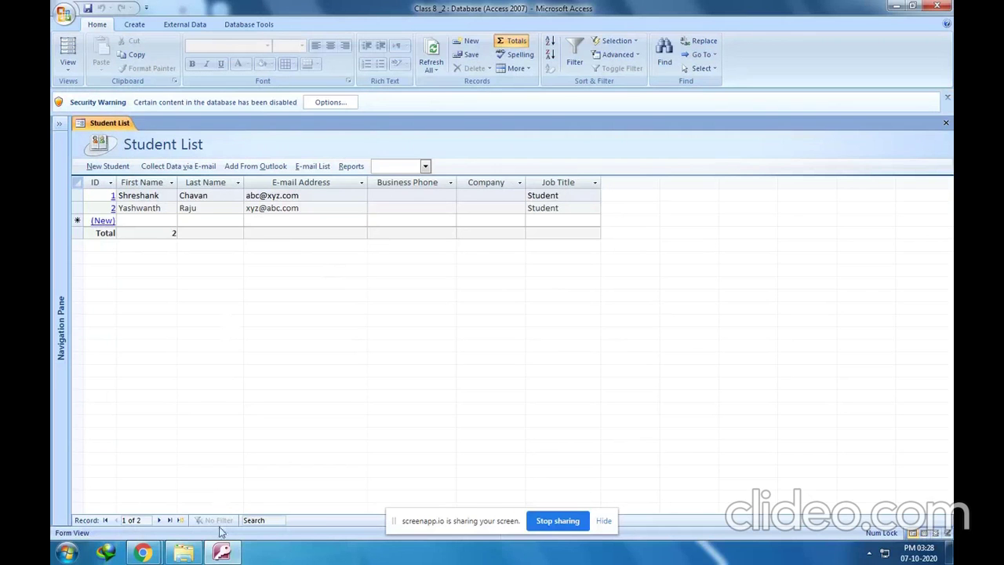
{"action": "mouse_move", "coordinate": [143, 552]}
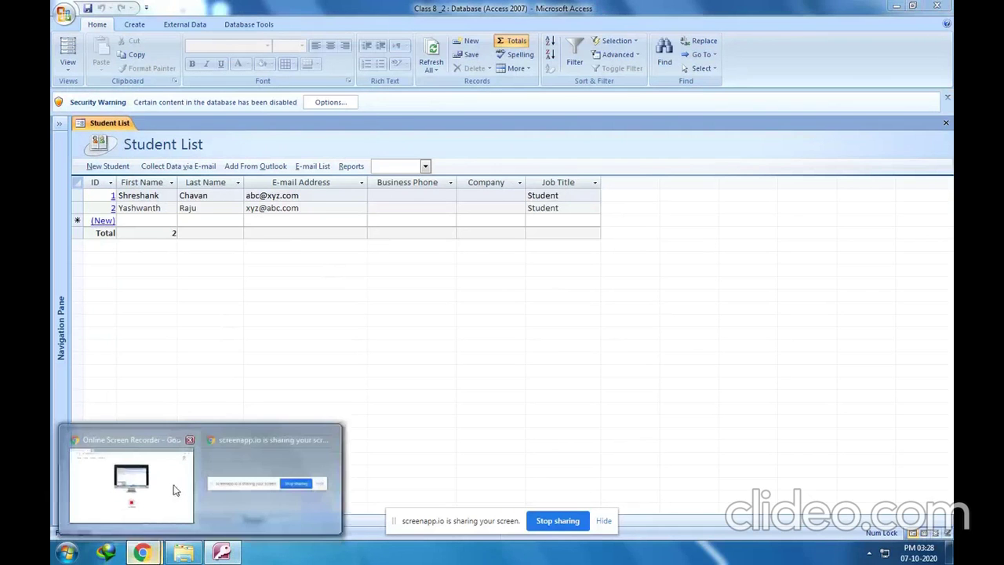
{"action": "left_click", "coordinate": [174, 488]}
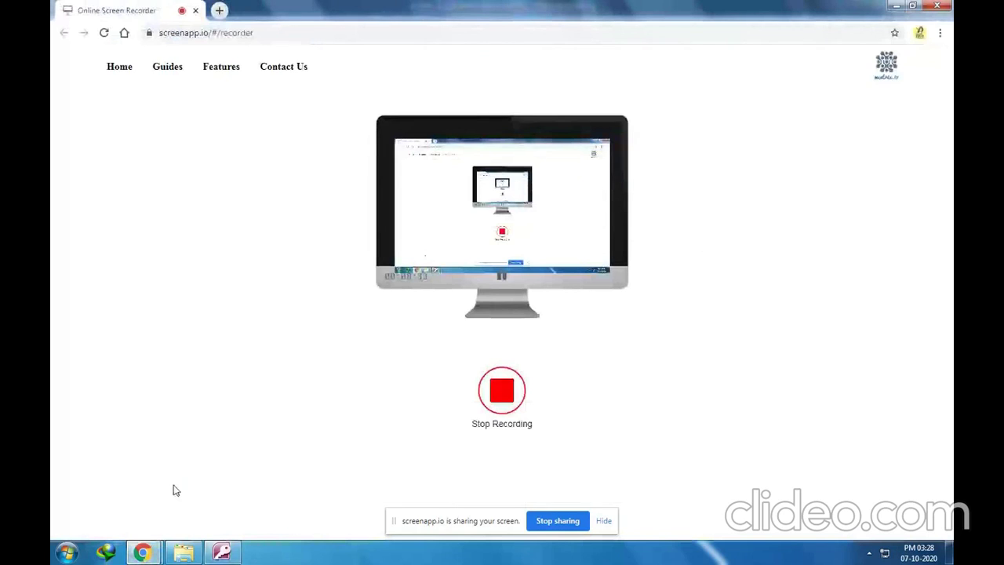